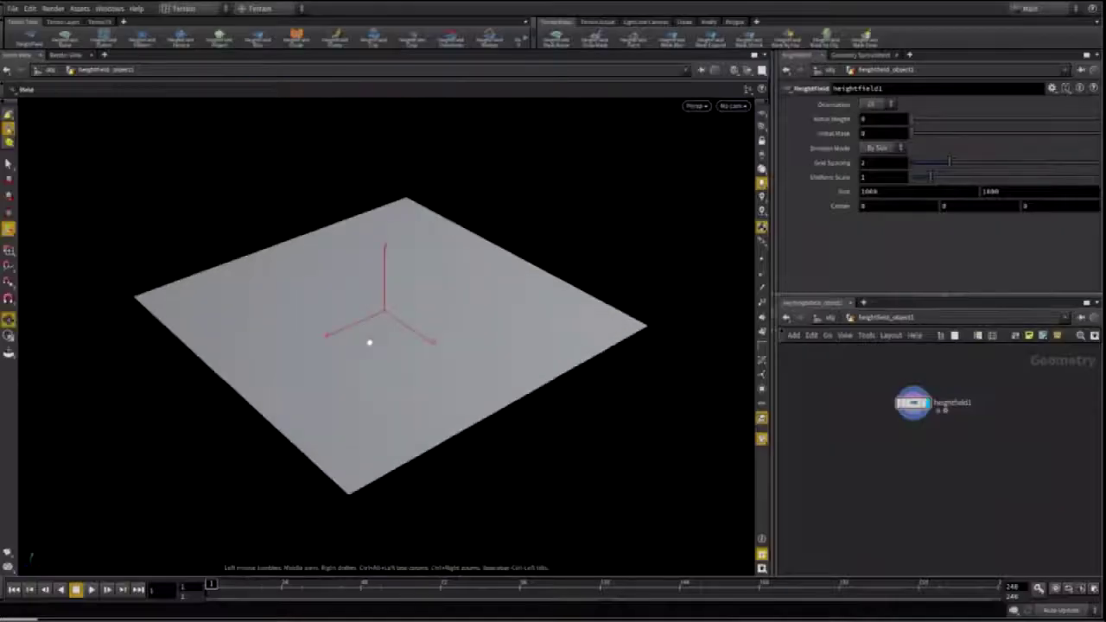
Add a HeightField Noise to the flat heightfield and set its noise type to Perlin
key(c)
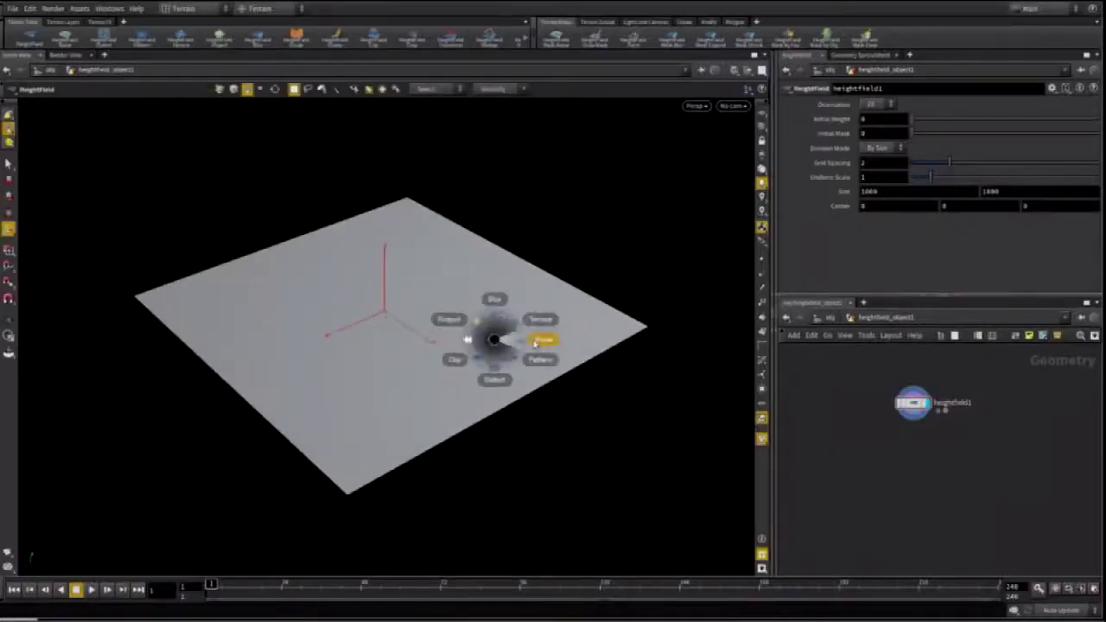
click(542, 341)
click(878, 229)
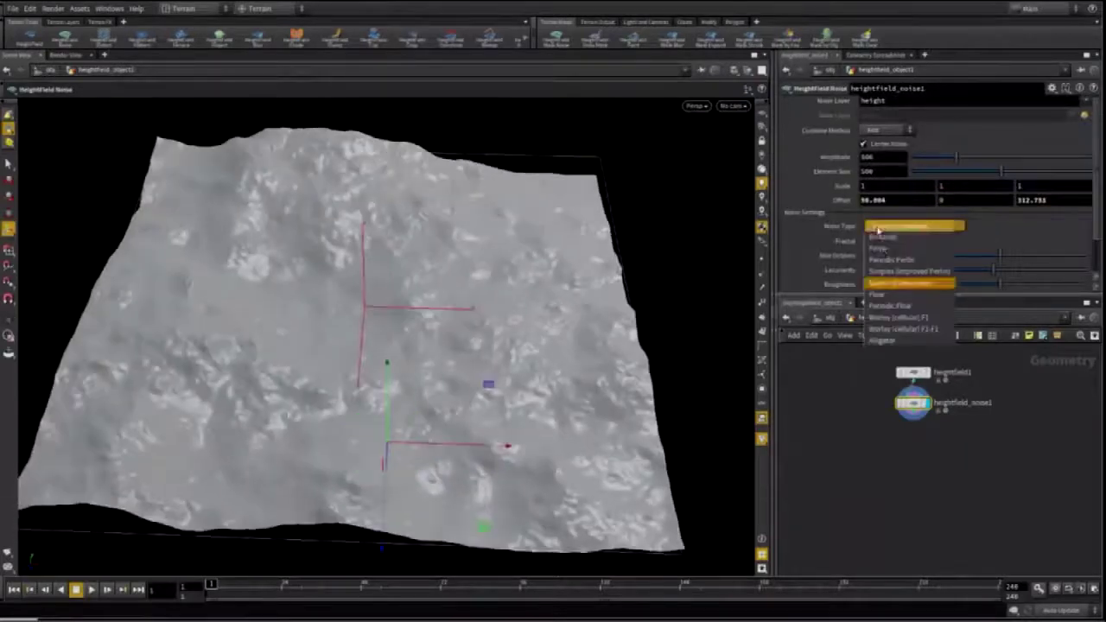
click(896, 263)
click(904, 228)
click(911, 273)
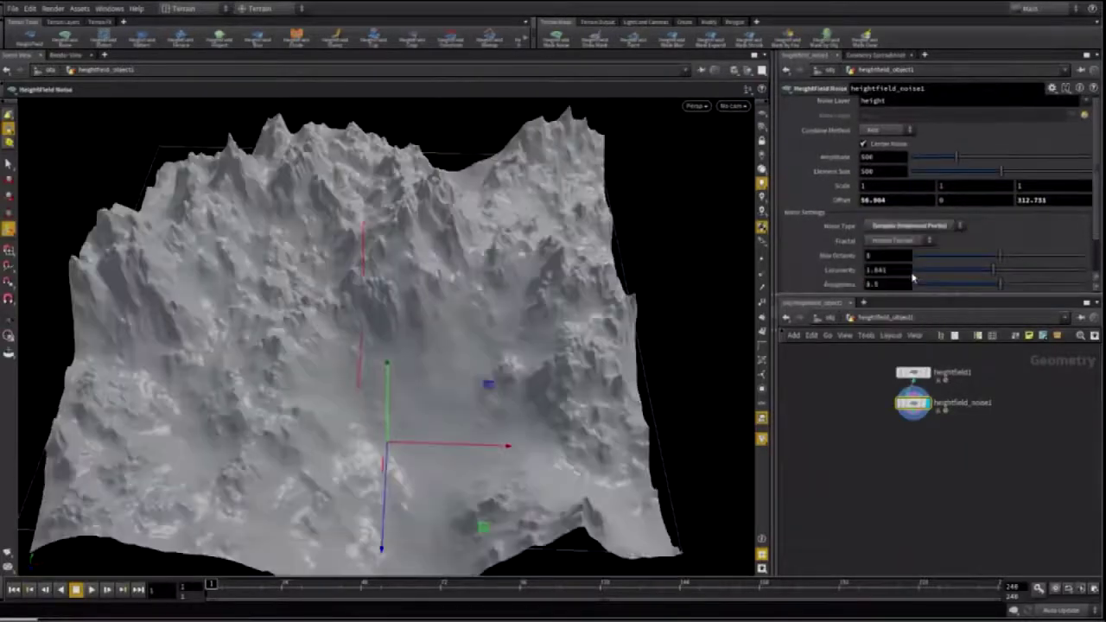
click(916, 229)
click(909, 251)
Expand the noise's post-processing options and turn off Center Noise
scroll(899, 226, down, 2)
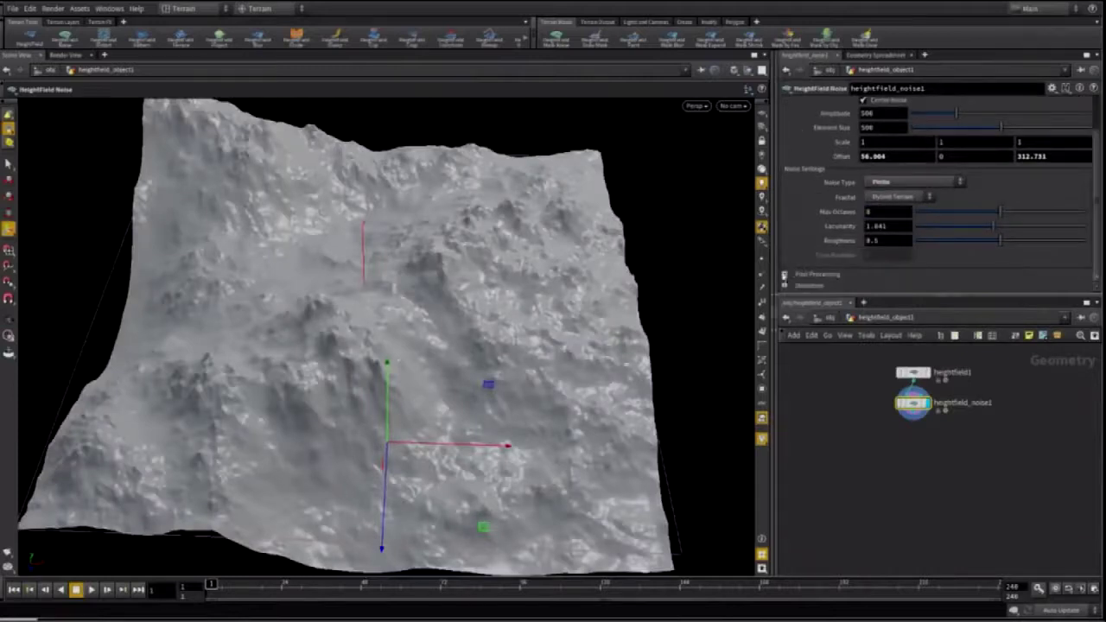
click(785, 275)
scroll(813, 242, down, 3)
click(875, 184)
scroll(840, 173, up, 3)
scroll(838, 171, up, 1)
alt+drag(591, 372, 581, 268)
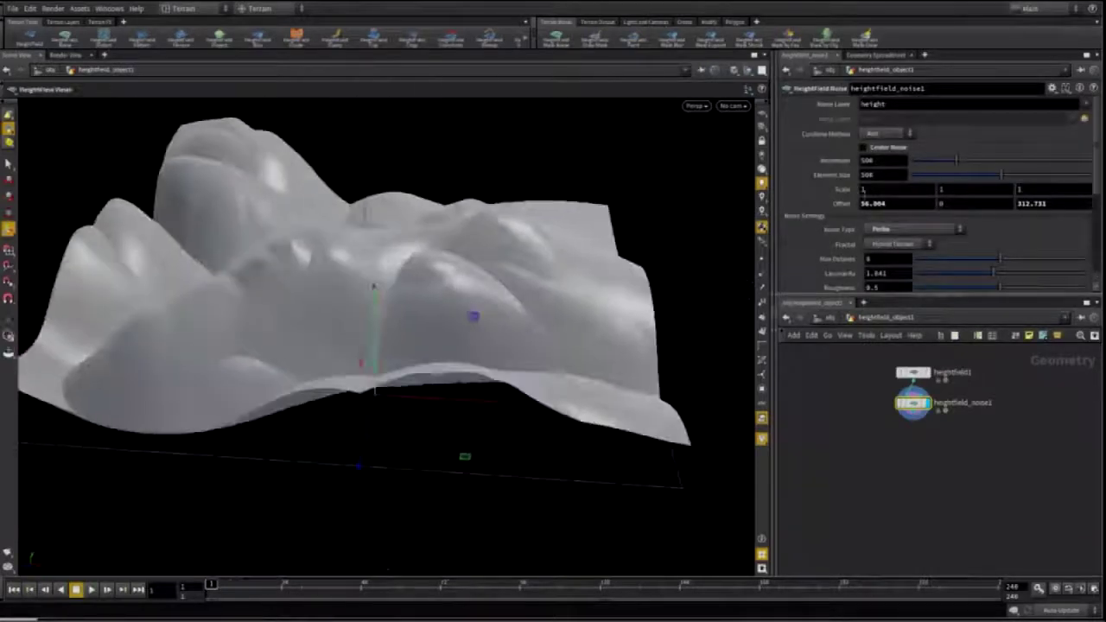
Reduce the Perlin noise's amplitude and element size to shape the terrain into lower, smaller hills
drag(957, 162, 938, 180)
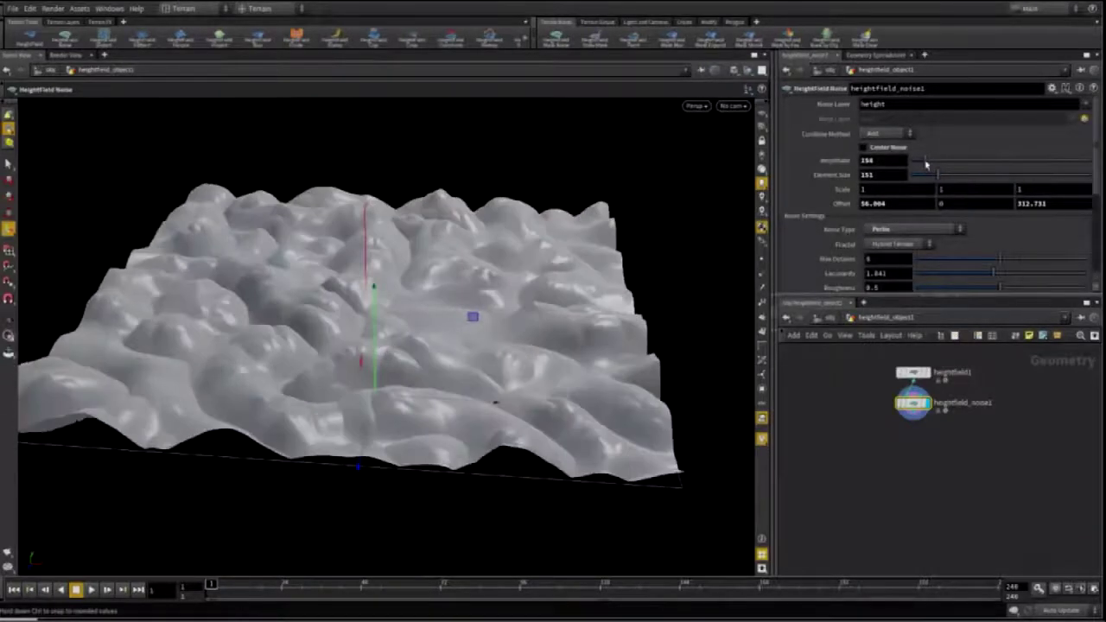
alt+drag(372, 251, 335, 347)
drag(939, 163, 922, 171)
alt+drag(518, 328, 553, 246)
drag(939, 176, 956, 180)
Add a HeightField Distort after the noise and raise its amplitude to about 29
click(533, 353)
alt+drag(532, 333, 536, 236)
mouse_move(919, 149)
mouse_down()
mouse_move(945, 152)
mouse_move(922, 153)
mouse_up()
alt+drag(476, 311, 461, 385)
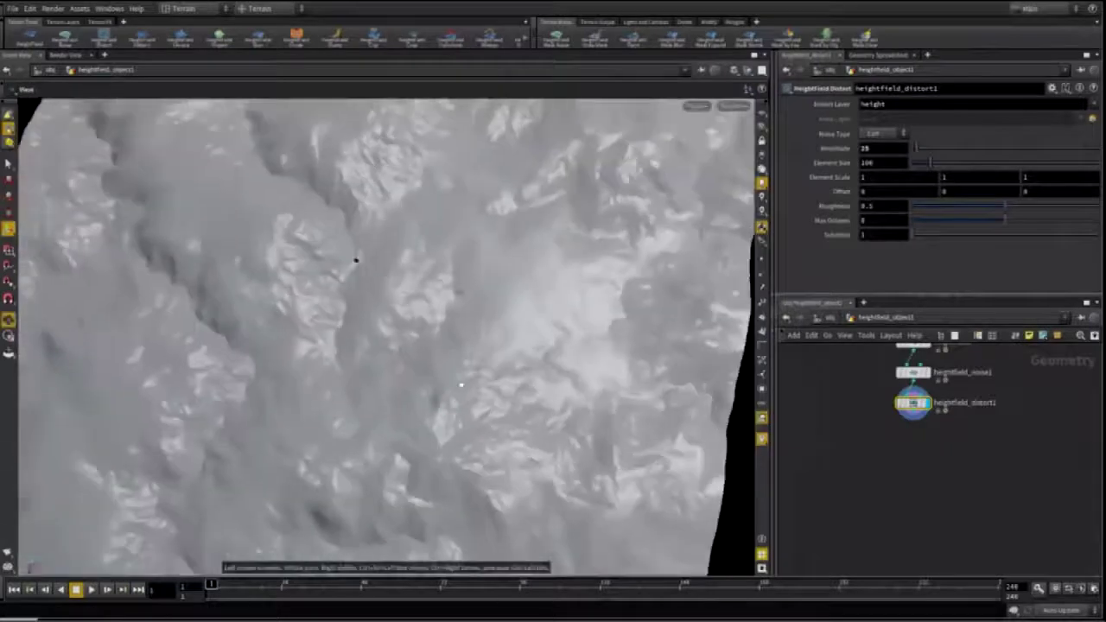
alt+right_drag(461, 385, 368, 313)
alt+drag(368, 313, 407, 268)
Add a second HeightField Noise after the distortion with amplitude 770, and offset its node to form a side branch
click(537, 319)
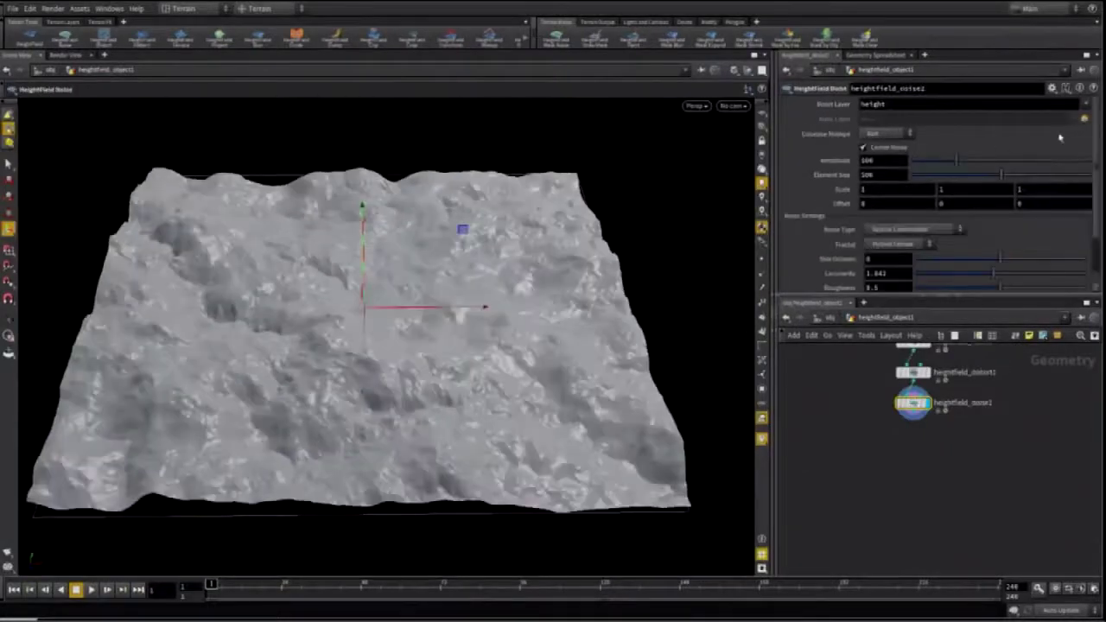
drag(958, 161, 980, 163)
alt+drag(450, 268, 415, 353)
middle_drag(917, 433, 867, 480)
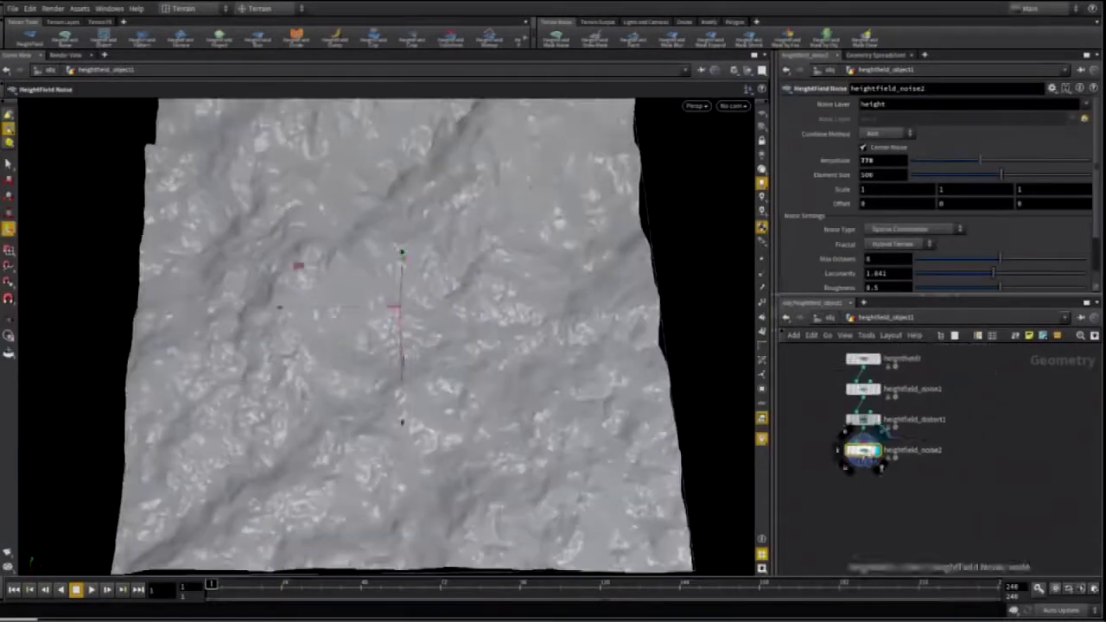
drag(865, 450, 920, 466)
mouse_move(510, 333)
alt+mouse_down()
mouse_move(462, 271)
mouse_move(513, 337)
alt+mouse_up()
Add a HeightField Draw Mask after the second noise
key(Tab)
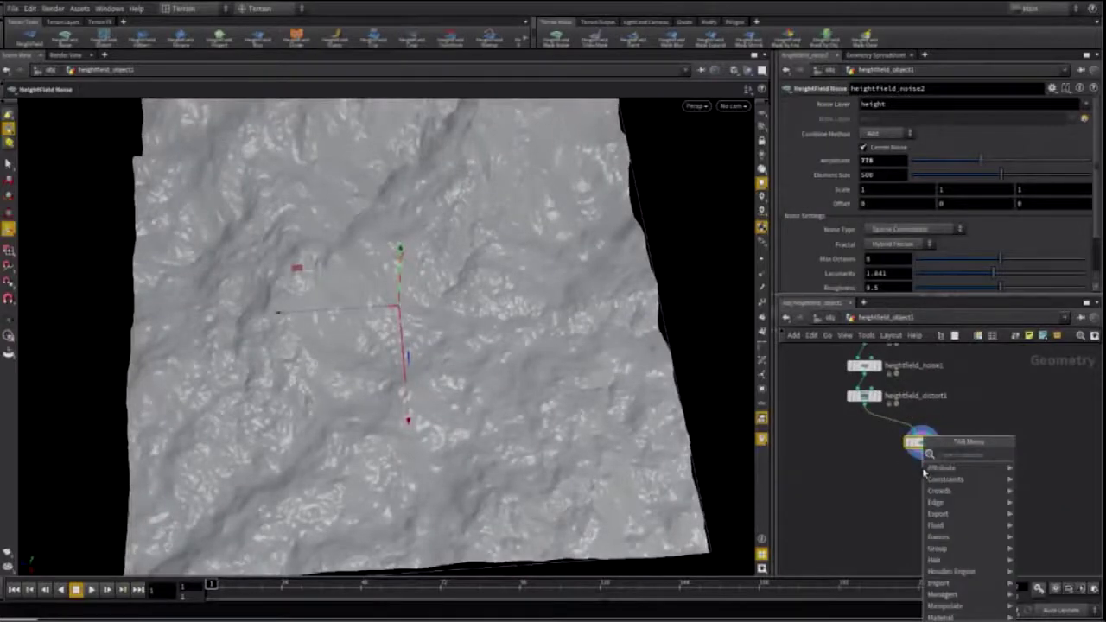
click(1063, 465)
click(921, 442)
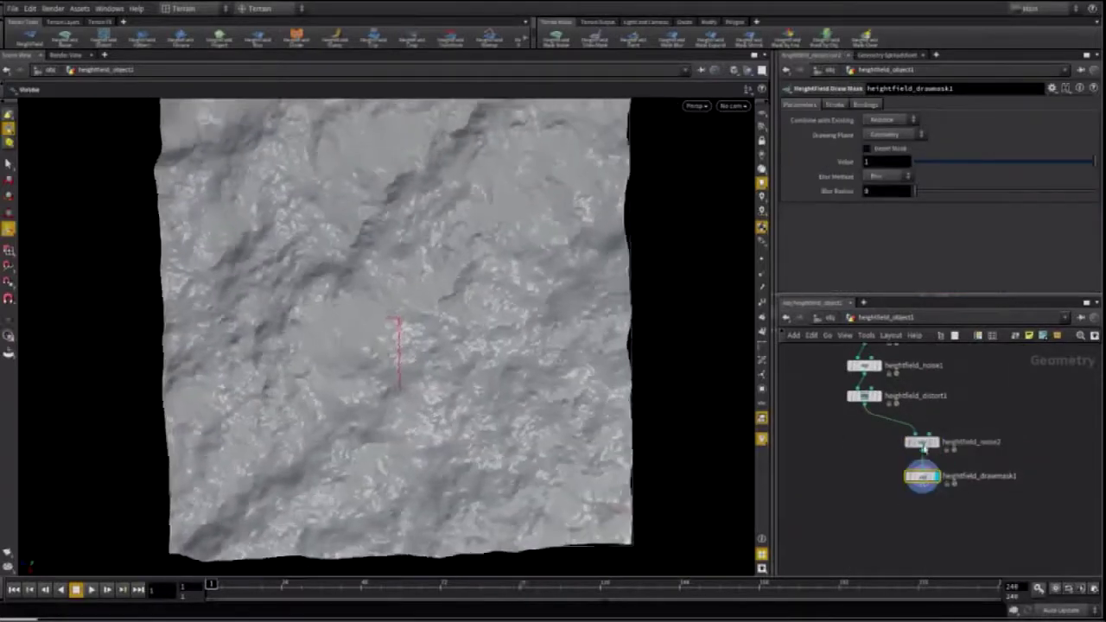
With Geometry as the drawing plane, draw one large and one small mask region on the terrain and blur their edges
click(885, 133)
click(895, 159)
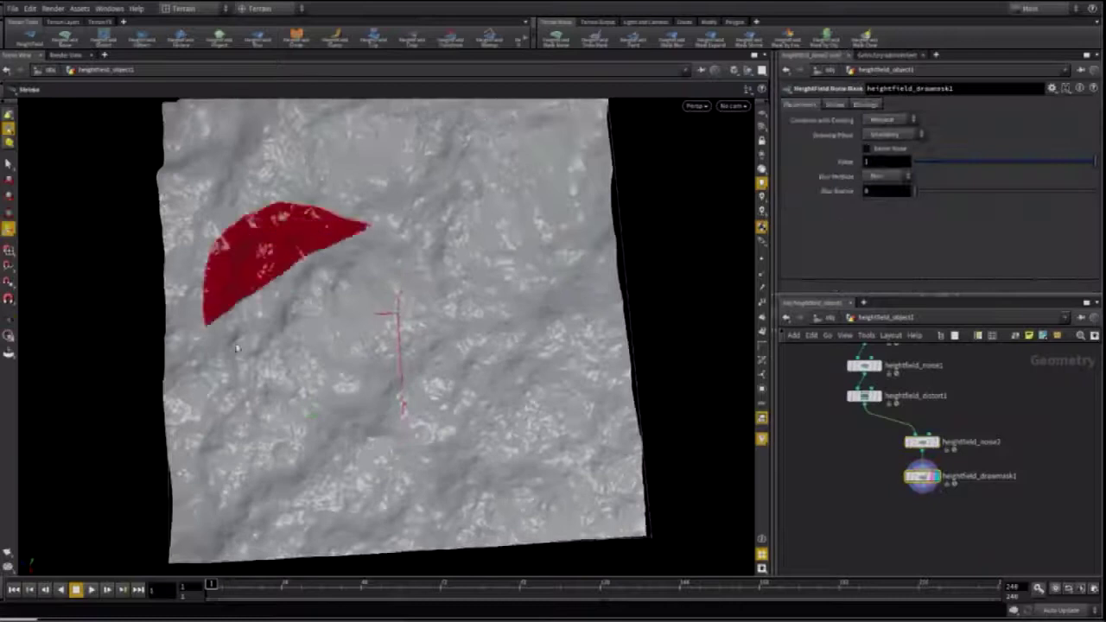
drag(500, 483, 503, 466)
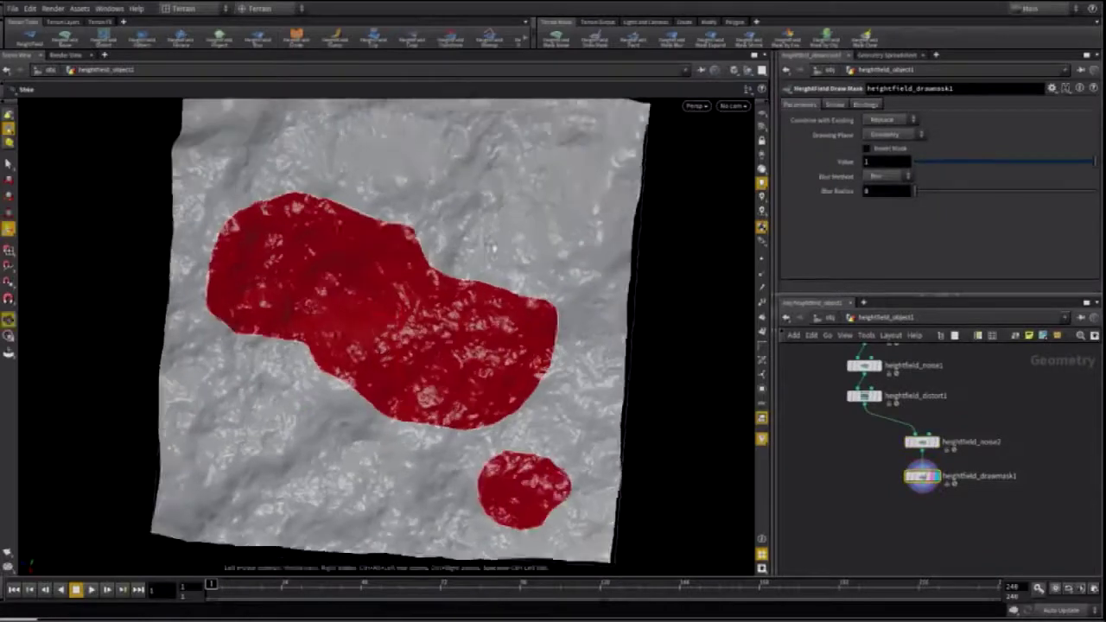
drag(916, 190, 1036, 190)
Add a HeightField Layer in Add mode that combines the distorted base with the masked noise branch
key(Tab)
key(Return)
click(867, 527)
click(881, 523)
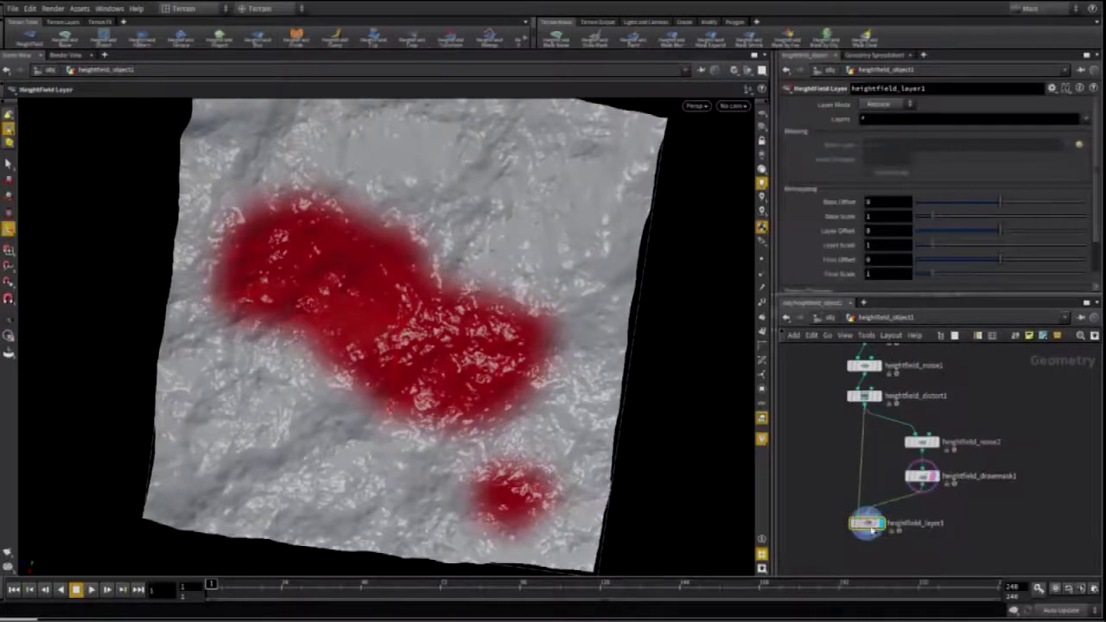
alt+drag(528, 372, 519, 268)
click(883, 107)
click(882, 118)
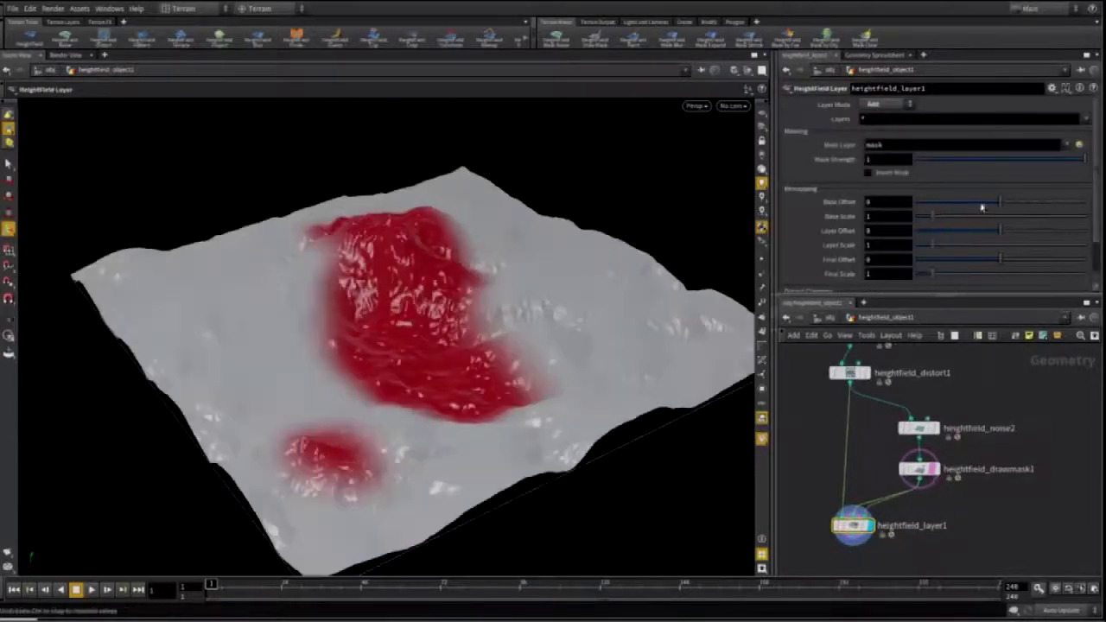
Set the HeightField Layer's mode to Maximum and its layer scale to 1.43
mouse_move(935, 246)
mouse_down()
mouse_move(899, 234)
mouse_move(939, 228)
mouse_up()
click(889, 104)
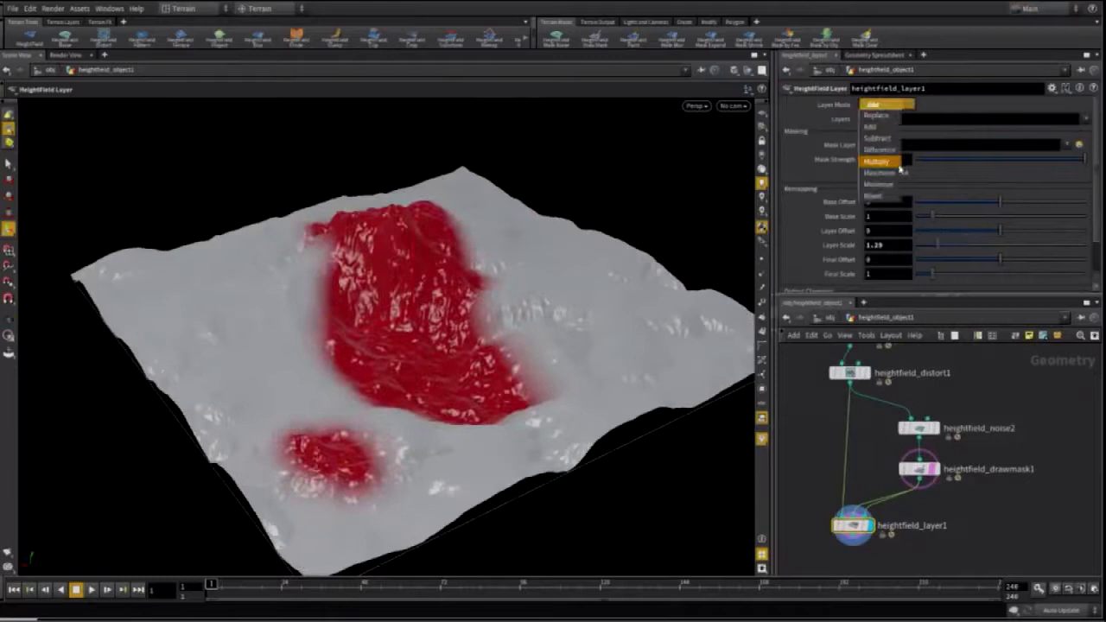
click(900, 171)
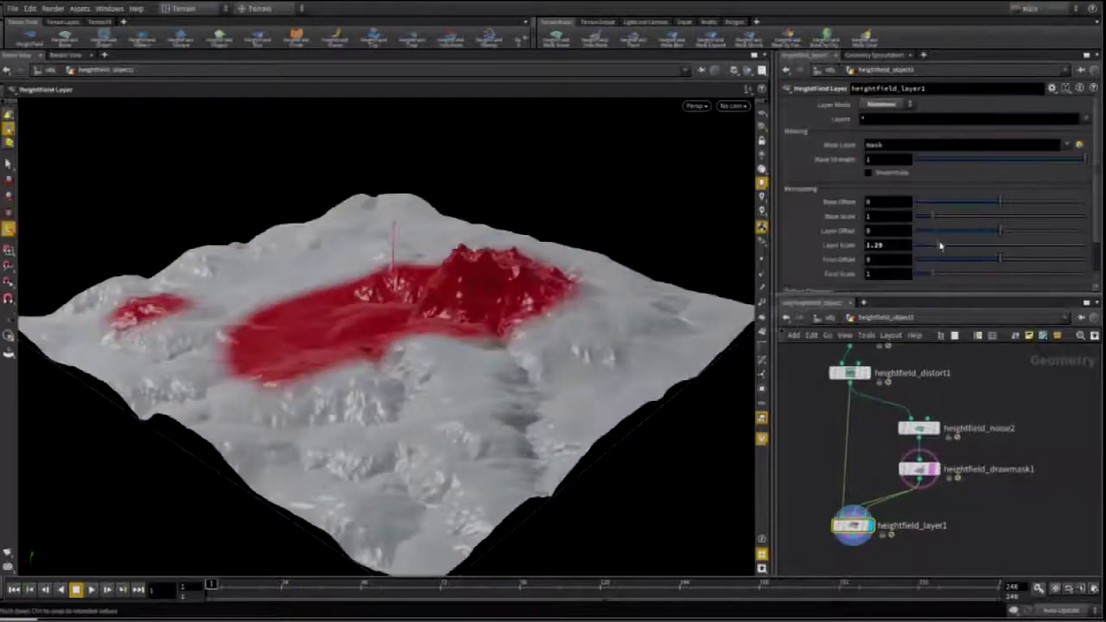
drag(941, 246, 946, 245)
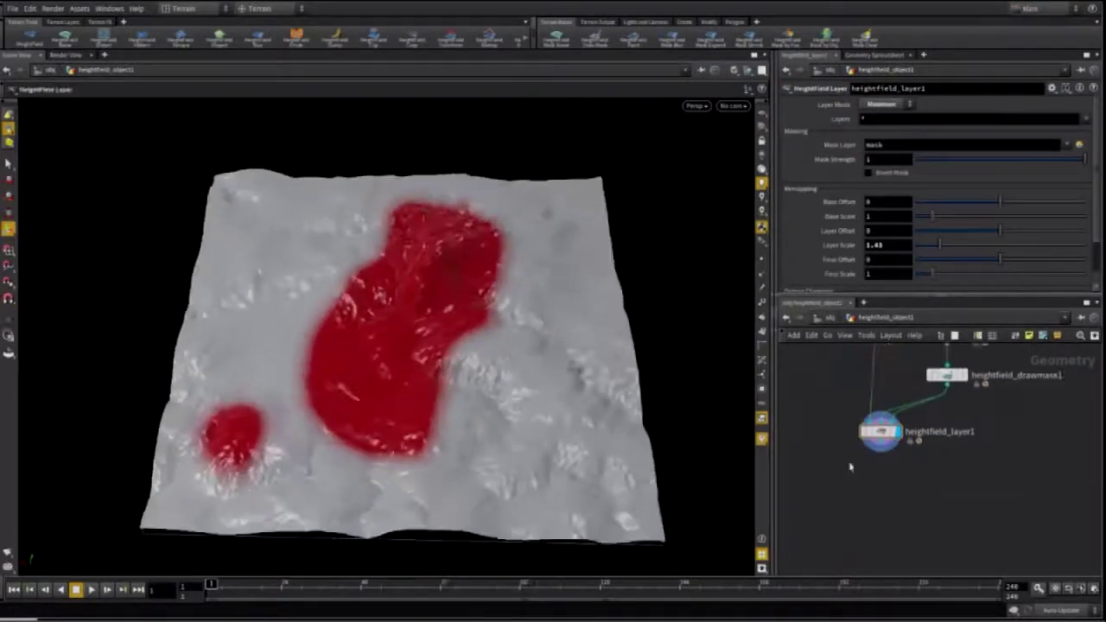
Add a HeightField Layer Clear after the HeightField Layer
key(Tab)
click(862, 478)
click(901, 479)
scroll(898, 492, down, 4)
middle_drag(899, 488, 821, 544)
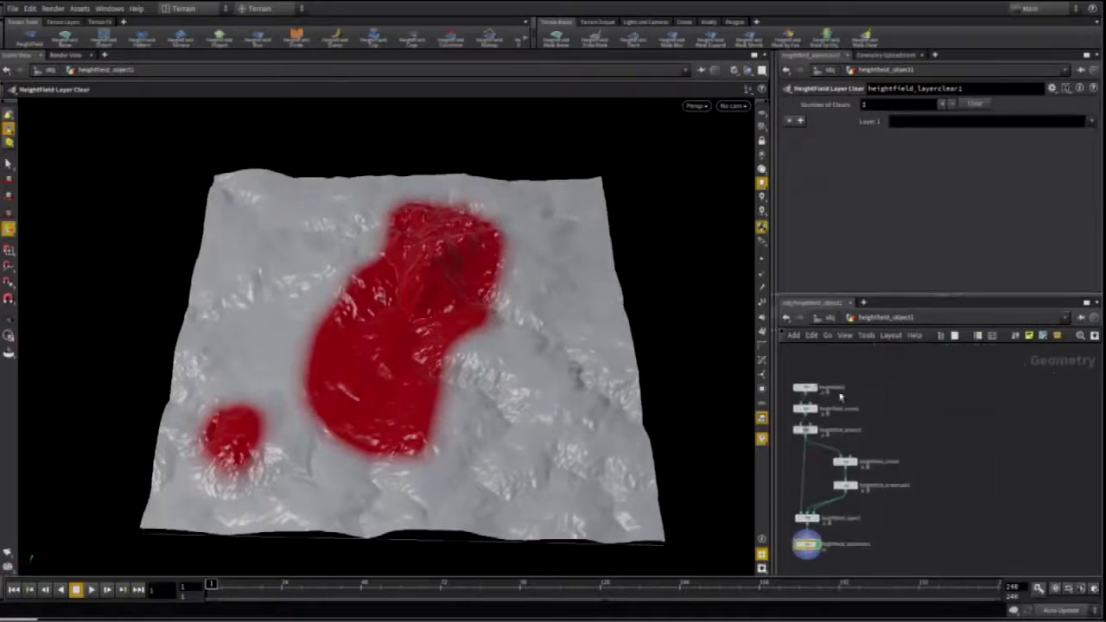
Branch a new HeightField Noise off the base heightfield and set its noise type to Worley (cellular) F1
drag(805, 389, 966, 445)
key(Escape)
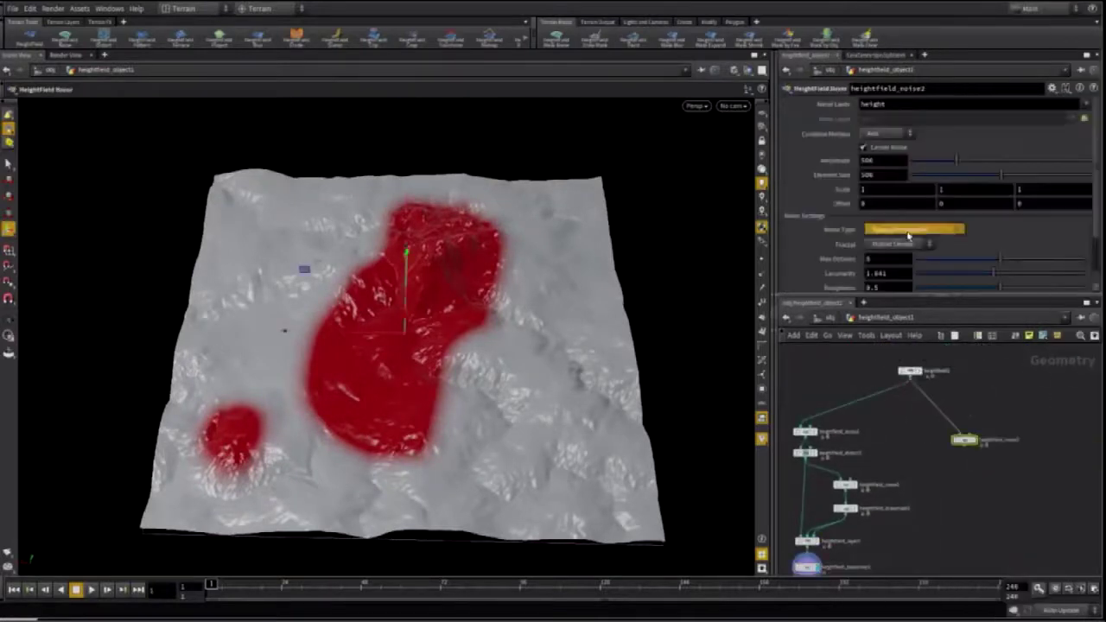
click(899, 229)
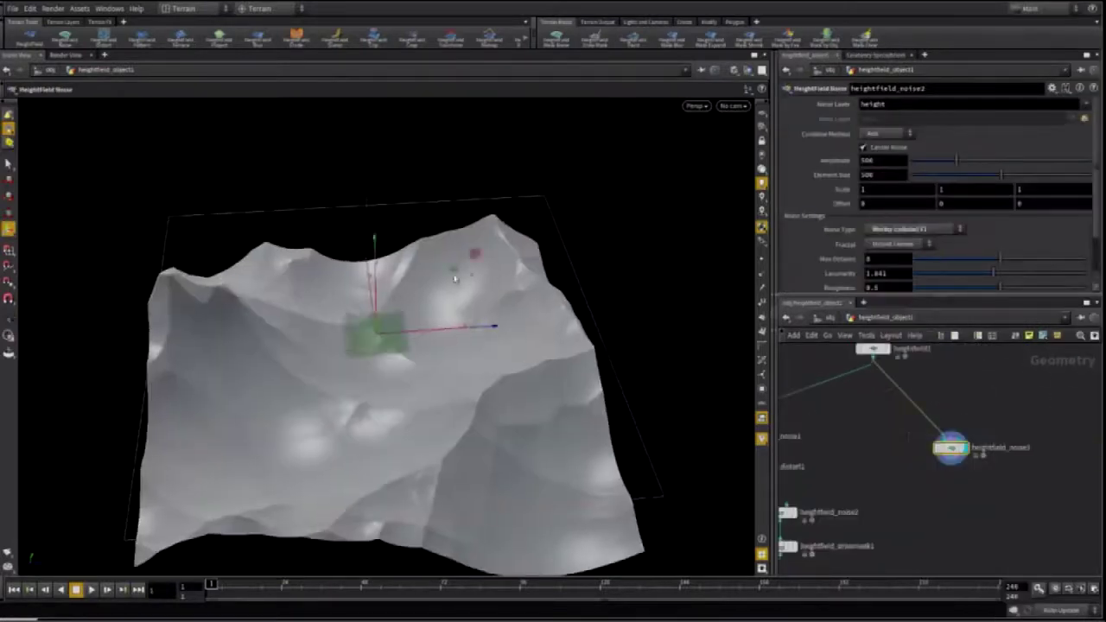
Set the Worley noise's element size to 373 and shift its offset to about 14 in X and 353 in Z
drag(455, 277, 675, 252)
alt+drag(675, 252, 570, 313)
drag(998, 175, 978, 177)
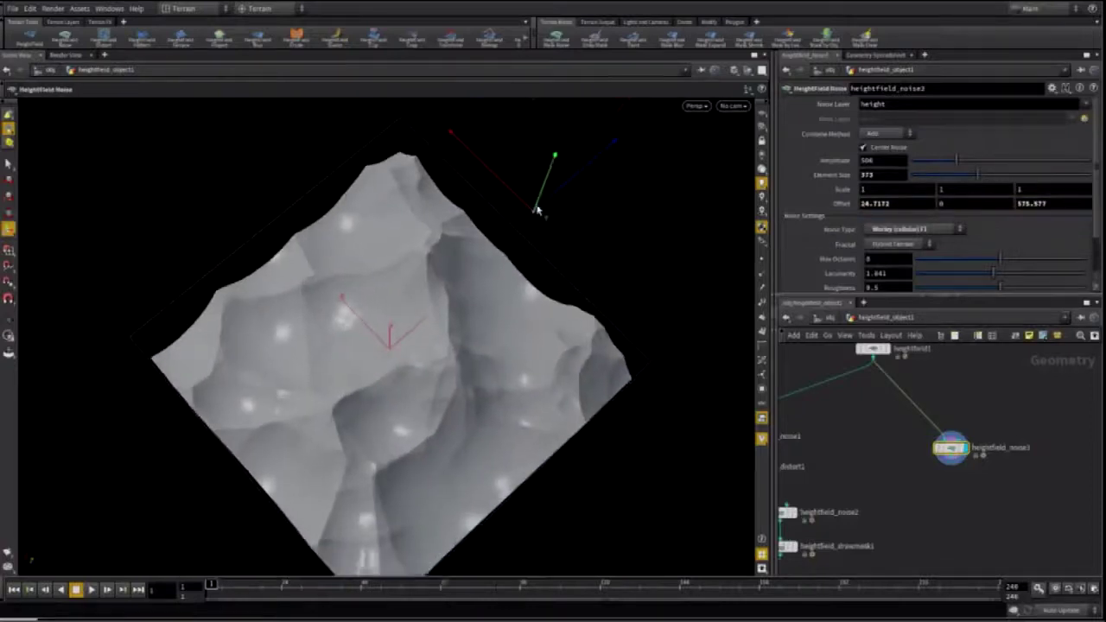
drag(540, 209, 478, 274)
alt+drag(478, 274, 300, 277)
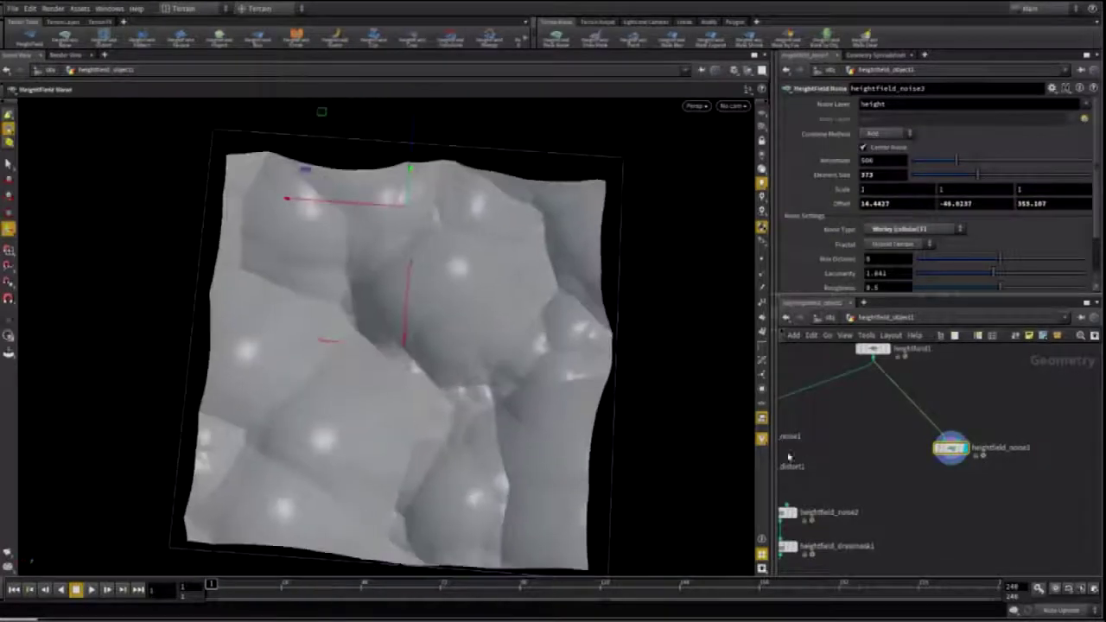
Add a HeightField Layer that takes the base heightfield and the Worley noise as its inputs
key(Tab)
text(layer)
key(Return)
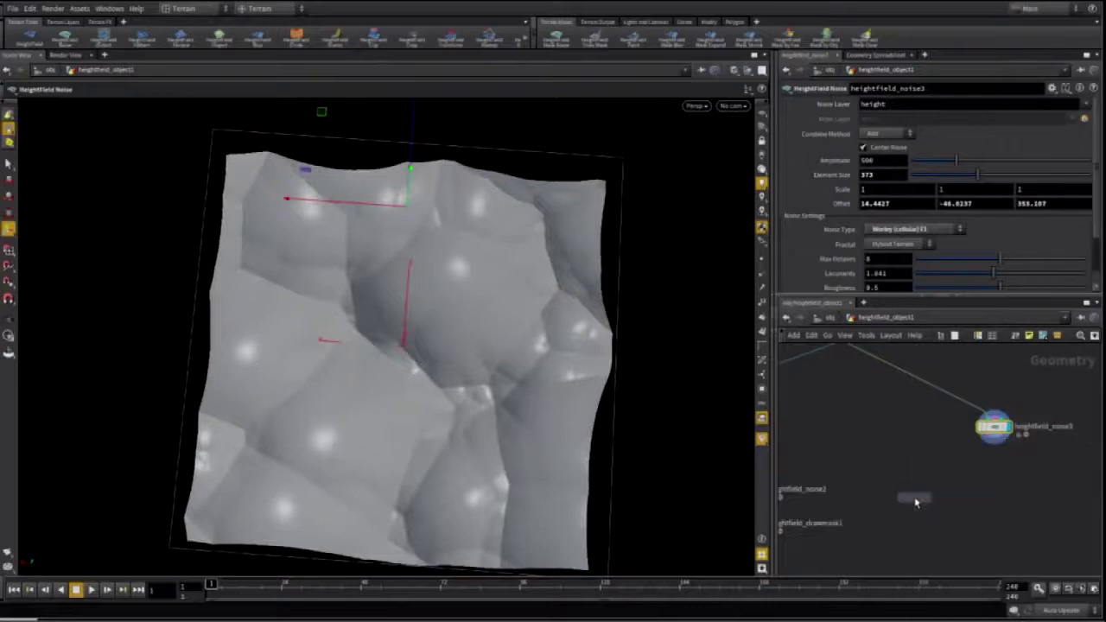
click(916, 503)
middle_drag(873, 389, 866, 417)
drag(899, 516, 899, 517)
drag(987, 469, 907, 517)
Add a HeightField Draw Mask after the Worley noise, wire it to the layer's mask input, and draw a mask region across the terrain
right_click(988, 471)
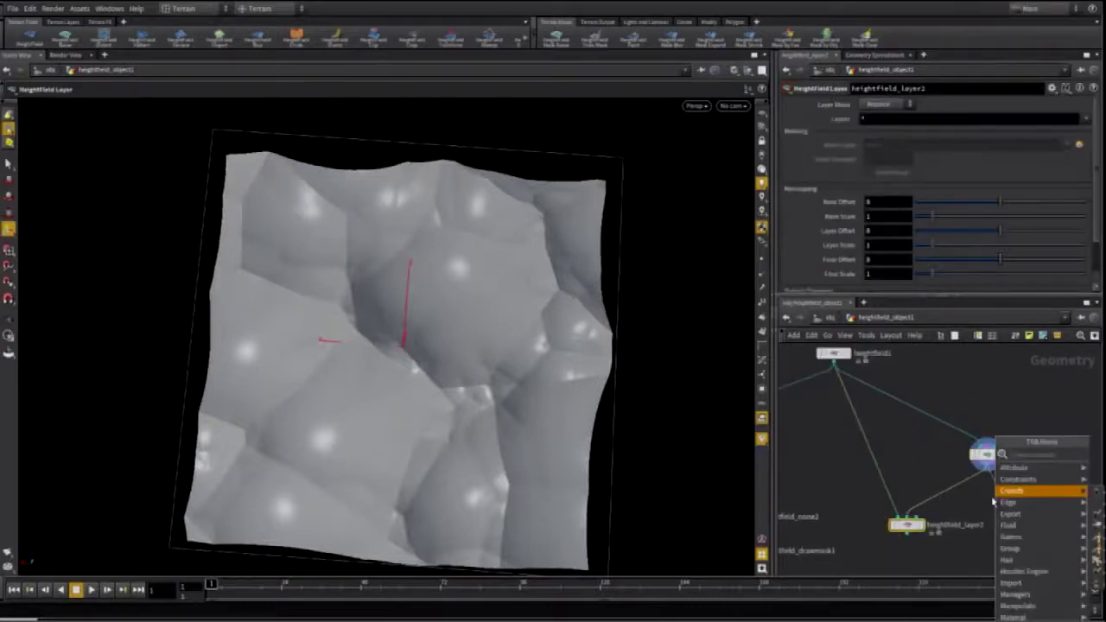
text(draw)
key(Return)
click(993, 500)
click(1013, 493)
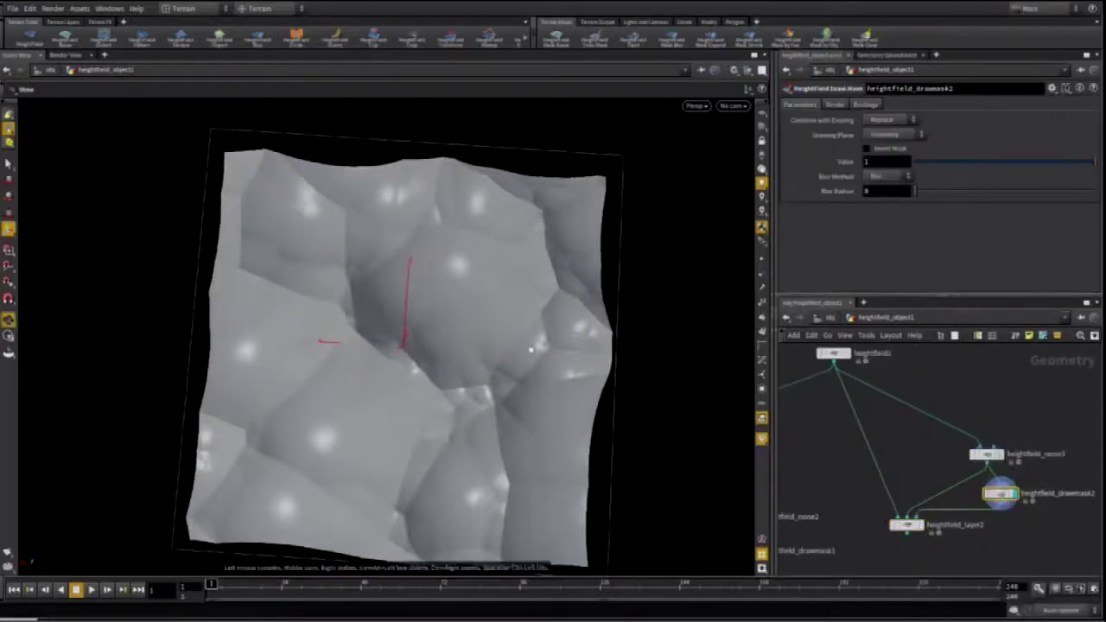
mouse_move(390, 259)
mouse_down()
mouse_move(526, 518)
mouse_move(413, 300)
mouse_move(691, 285)
mouse_move(622, 380)
mouse_up()
click(921, 526)
Turn off Center Noise on the Worley noise and set the second drawn mask's blur radius to 100
click(987, 454)
click(882, 147)
alt+drag(484, 345, 505, 218)
click(1000, 494)
drag(921, 192, 1095, 192)
alt+drag(507, 277, 542, 423)
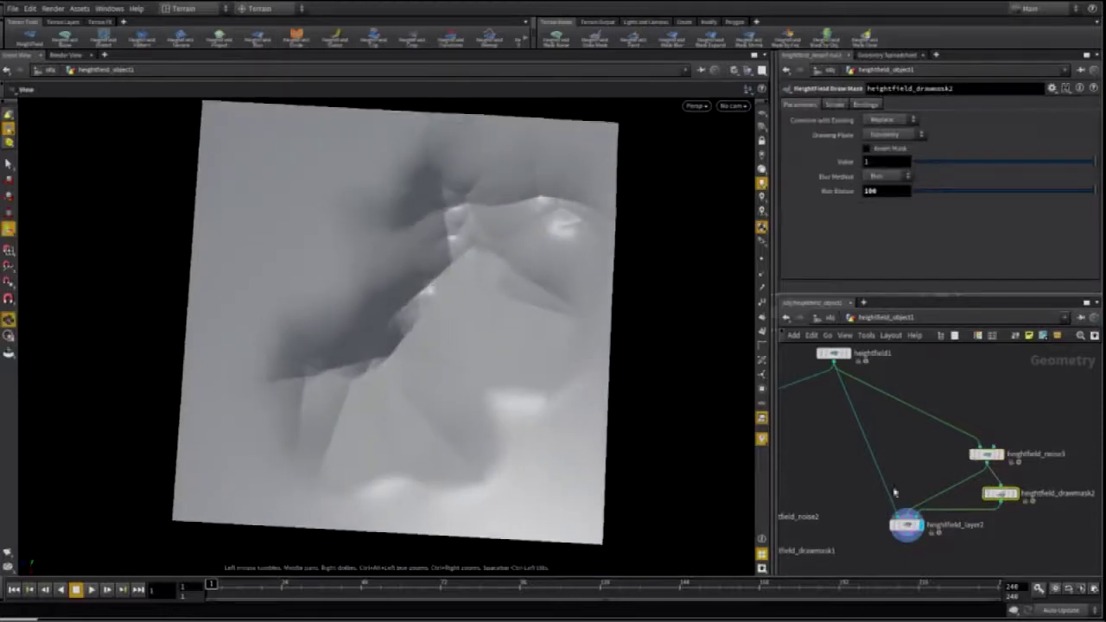
Reposition the Worley noise node within its branch of the network
drag(995, 457, 984, 422)
middle_drag(955, 544, 995, 462)
alt+drag(518, 398, 588, 355)
scroll(890, 510, down, 1)
middle_drag(800, 558, 884, 493)
scroll(853, 501, up, 1)
Add a HeightField Layer joining the hills and mountain branches, with a mask clear ending the hills branch
click(837, 486)
key(Tab)
text(layer)
key(Return)
click(885, 525)
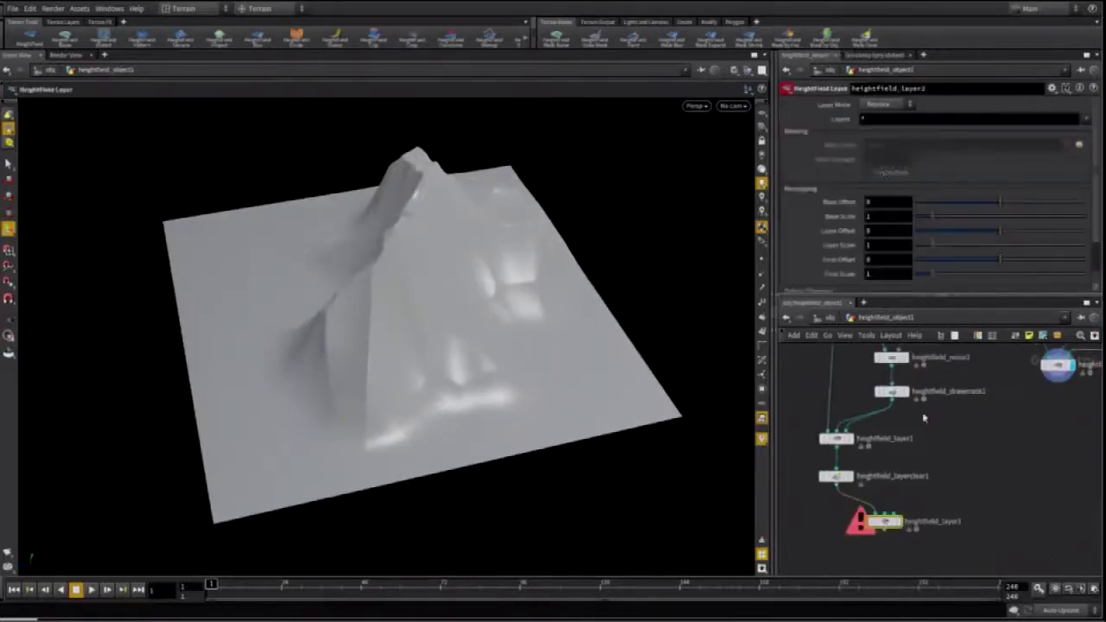
click(884, 174)
drag(885, 522, 952, 531)
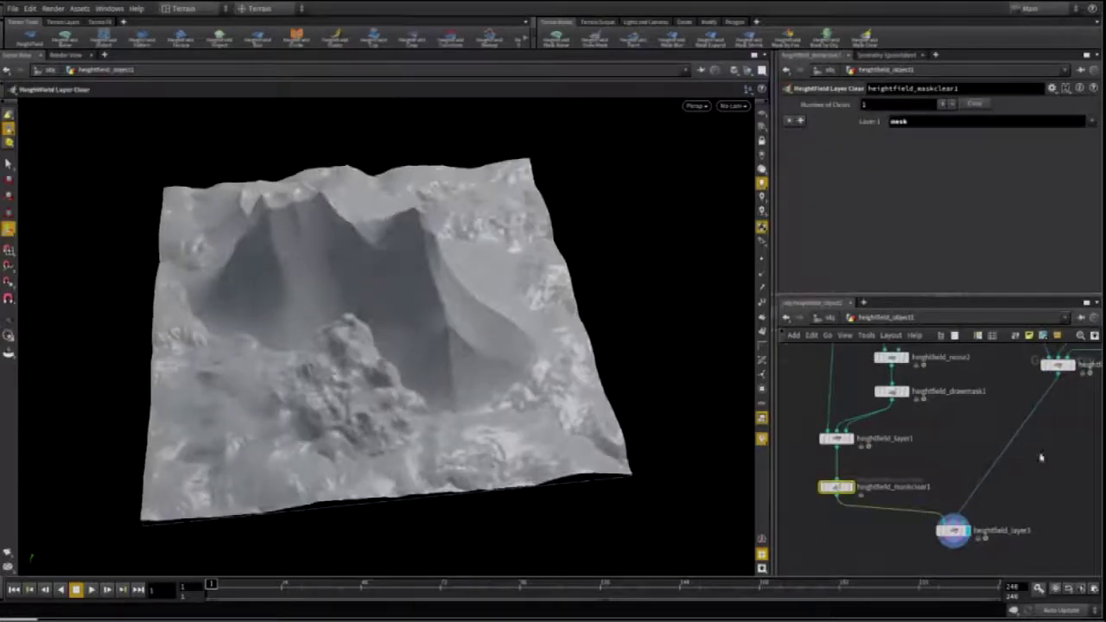
Insert a HeightField Distort into the mountain branch before the final layer
scroll(1016, 419, up, 3)
key(Tab)
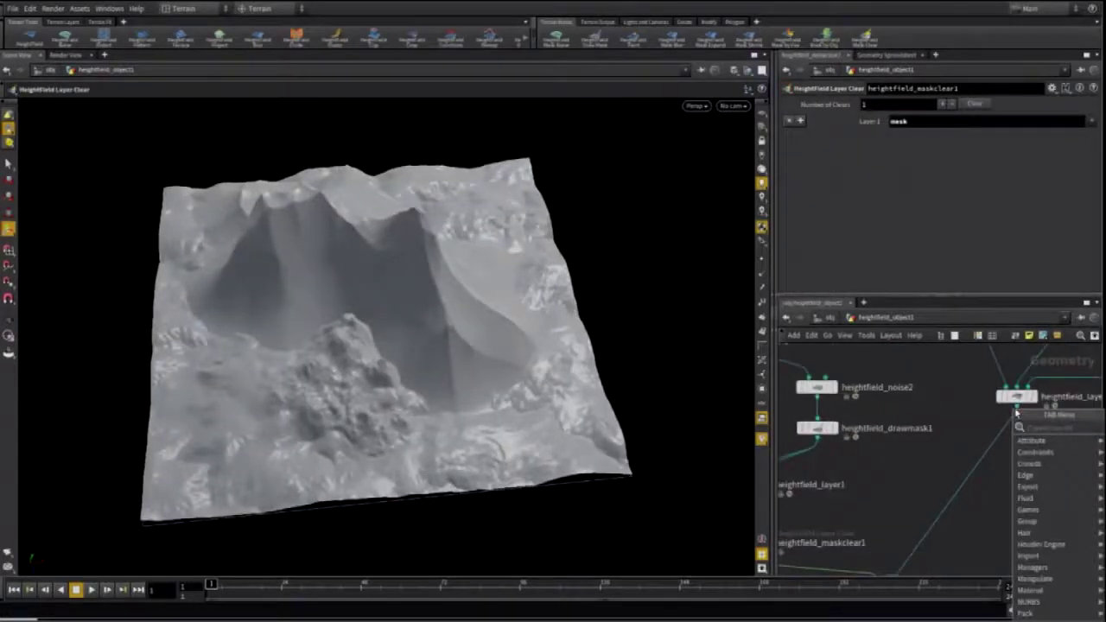
text(distort)
key(Return)
click(1016, 452)
alt+drag(432, 302, 380, 285)
Add a HeightField Transform after the mountain's distortion and move the mountain to about 324 in X and -296 in Z
key(Tab)
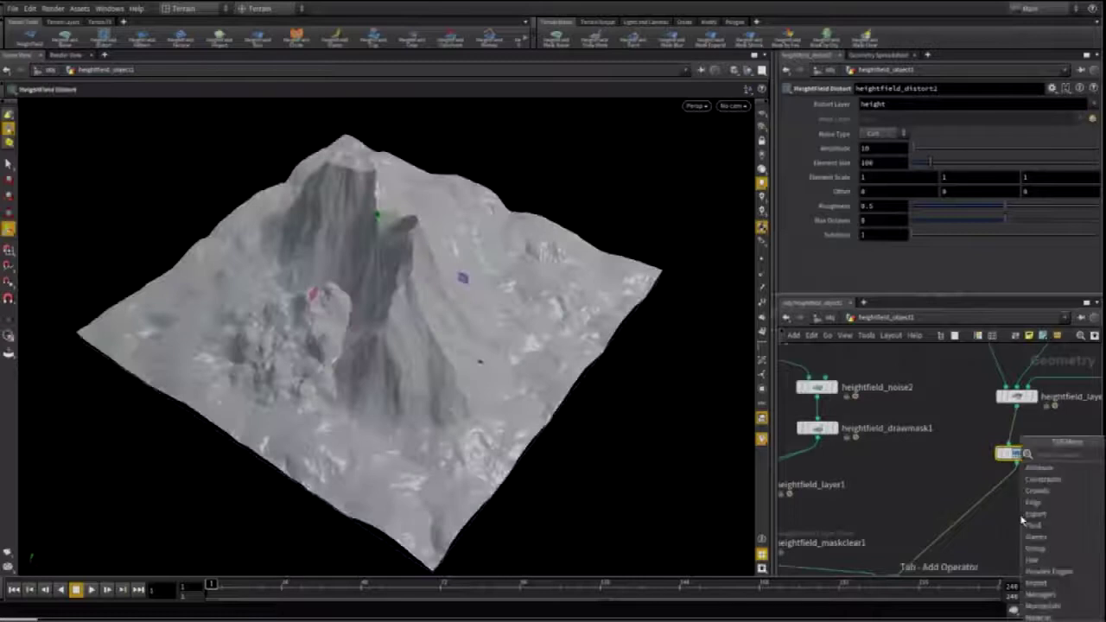
text(transform)
key(Return)
click(1010, 508)
drag(1007, 510, 991, 507)
drag(380, 314, 570, 380)
scroll(1029, 540, down, 3)
scroll(1028, 541, up, 3)
middle_drag(1028, 541, 981, 457)
scroll(847, 506, down, 3)
drag(973, 503, 983, 507)
alt+drag(484, 345, 432, 302)
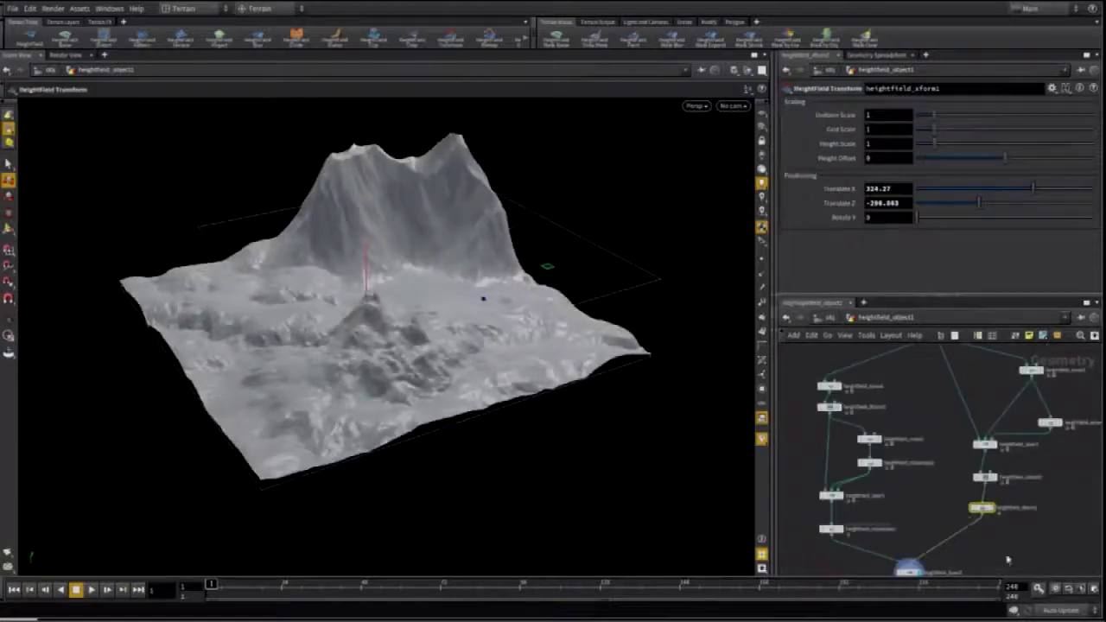
Insert a Volume Merge between the HeightField Transform and the final layer
middle_drag(1008, 561, 967, 494)
scroll(967, 495, up, 1)
key(Tab)
text(volumem)
key(Return)
scroll(932, 506, up, 2)
click(917, 432)
middle_drag(916, 437, 901, 474)
drag(901, 470, 894, 496)
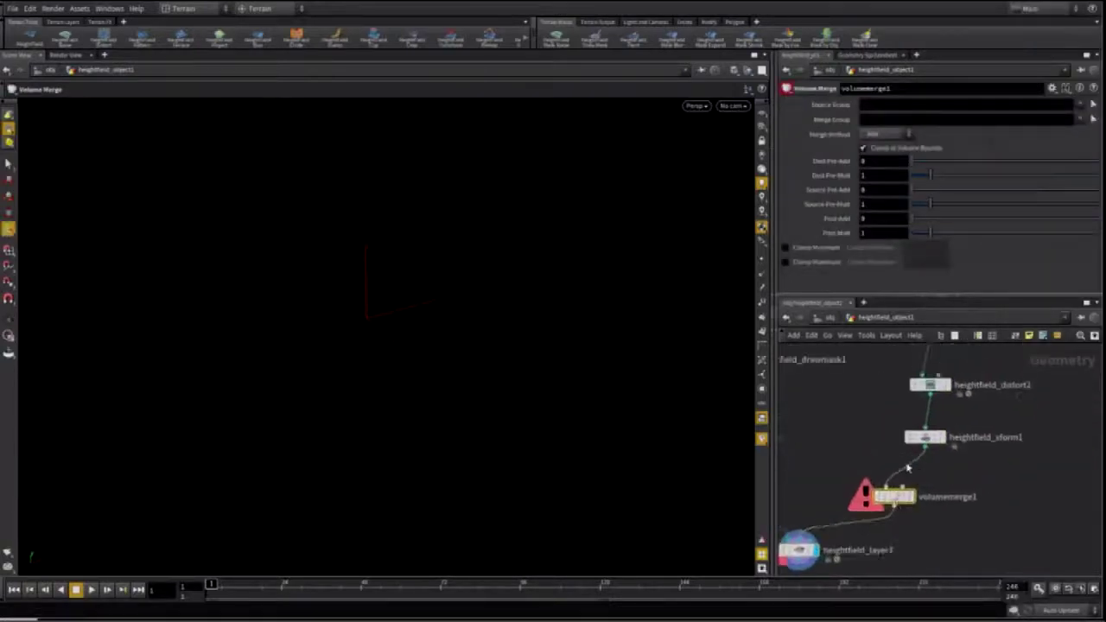
Wire the base heightfield into the Volume Merge's first input and the transformed mountain into its second
drag(925, 448, 903, 486)
scroll(875, 437, down, 4)
middle_drag(875, 436, 951, 464)
click(894, 394)
scroll(911, 416, up, 3)
click(921, 455)
Feed the distorted mountain into a second HeightField Transform and combine both transforms in a Merge before the Volume Merge
click(1070, 443)
drag(951, 399, 1057, 430)
drag(1057, 448, 948, 461)
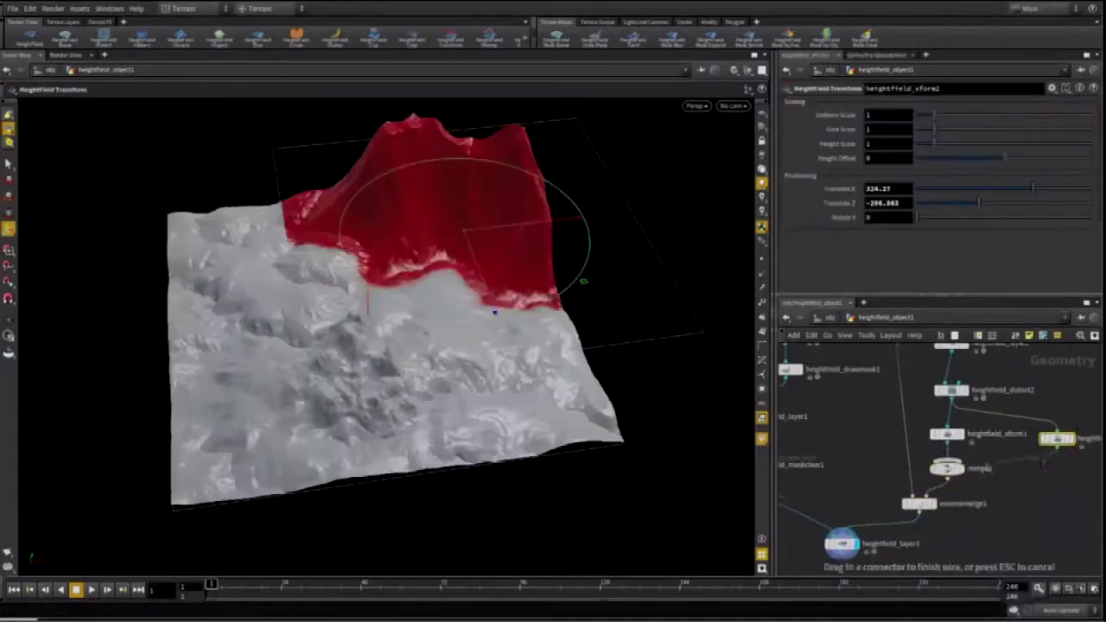
Move the second mountain copy to about 418 in Z and rotate it about -133 degrees
drag(494, 313, 415, 259)
alt+drag(484, 294, 356, 287)
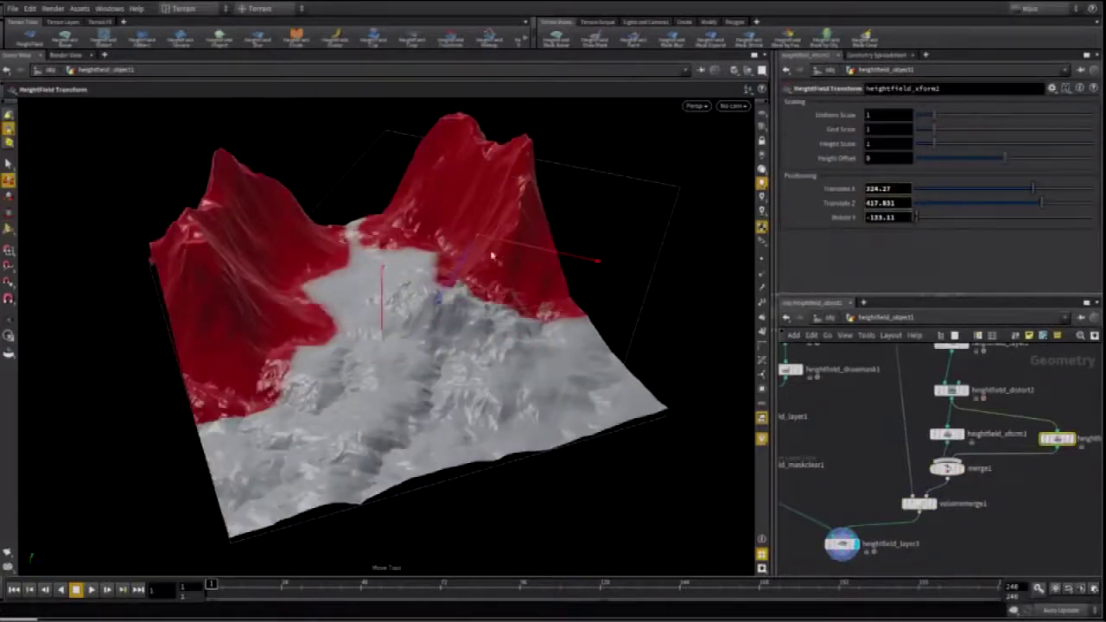
Move and rotate the second mountain copy to about -325 in X and 312 in Z, and lower its height offset to -46.6
drag(439, 298, 415, 332)
drag(571, 292, 689, 316)
drag(629, 335, 450, 339)
key(r)
drag(658, 335, 583, 302)
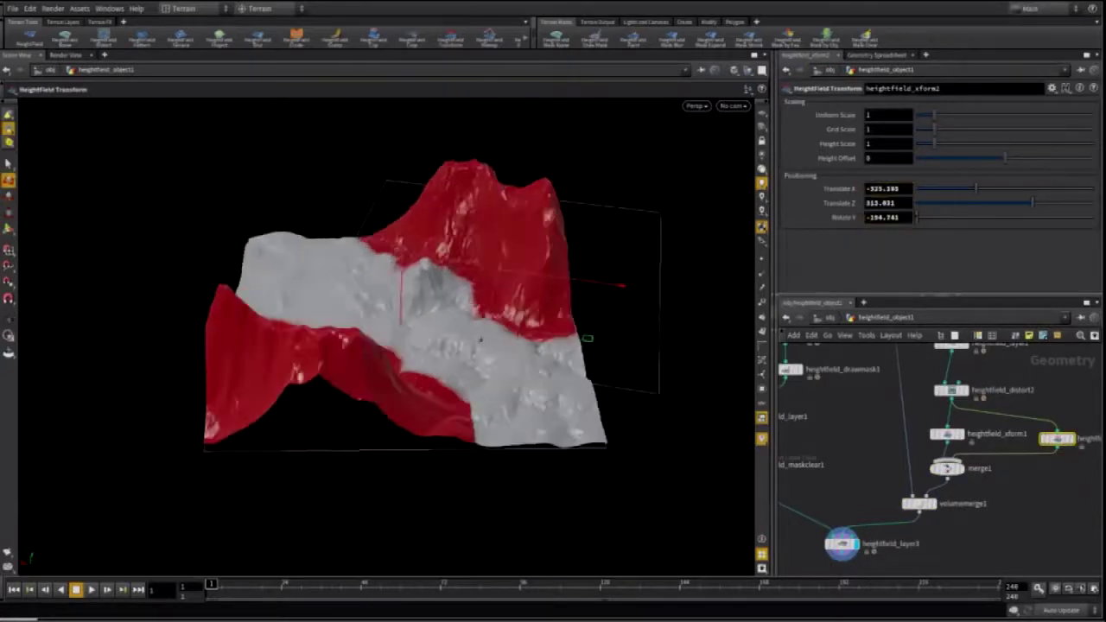
middle_drag(1063, 449, 1005, 466)
drag(1079, 158, 972, 165)
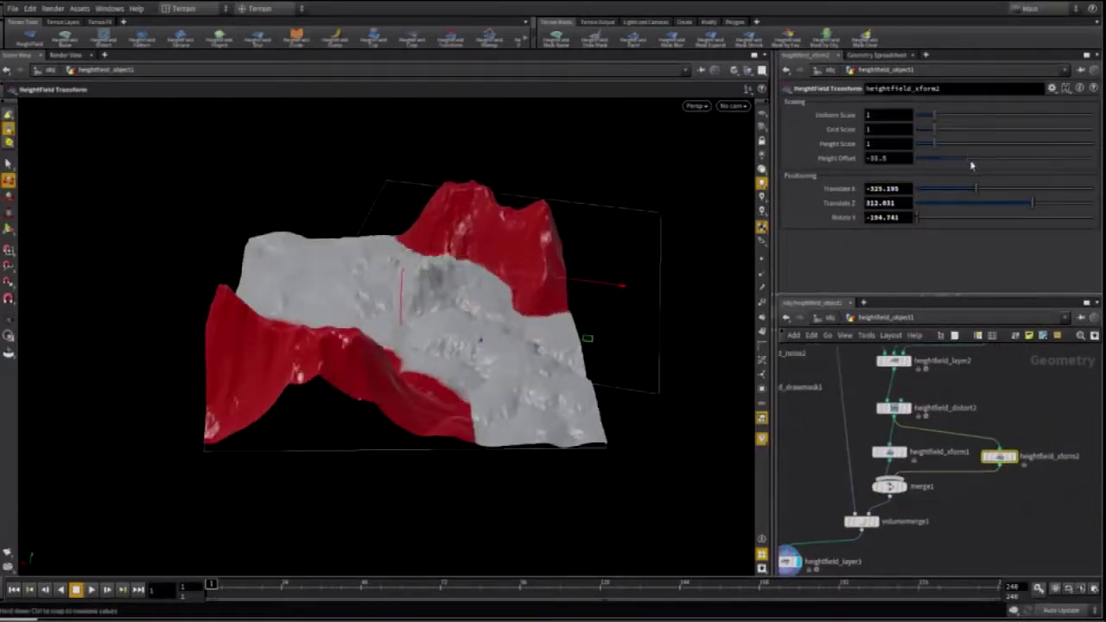
Append a node that clears the mask layer after the final HeightField Layer and display it
middle_drag(804, 570, 932, 477)
scroll(932, 498, up, 1)
key(Tab)
text(cle)
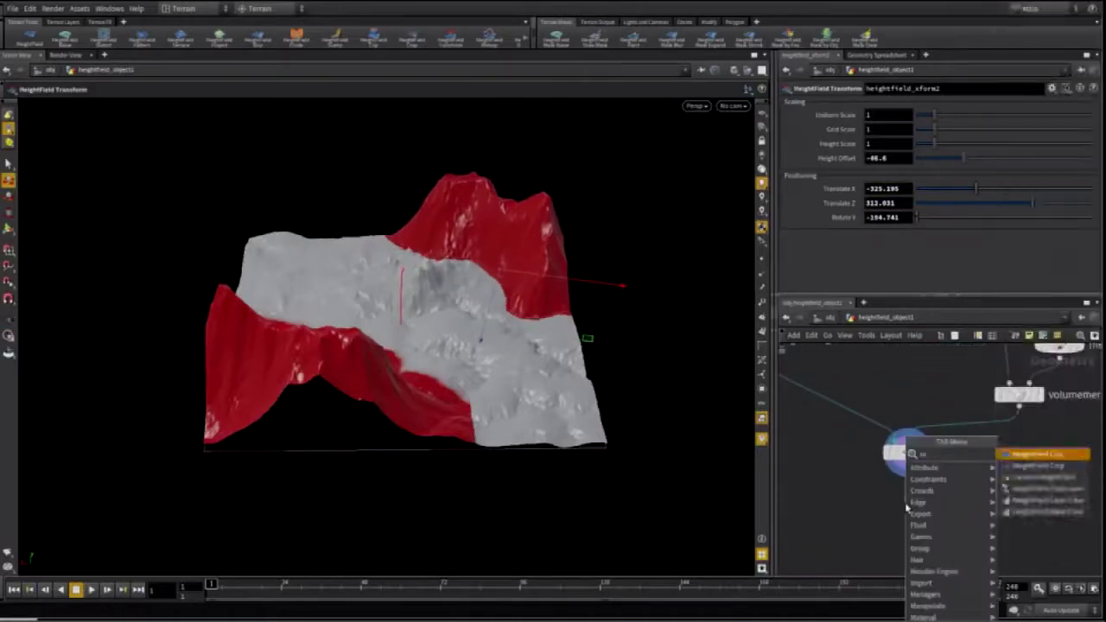
key(Return)
click(906, 504)
click(926, 503)
Append a HeightField Terrace to the mask clear, compute its height range and set the terrace step size to 23.1
alt+drag(208, 259, 586, 419)
alt+right_drag(586, 419, 577, 410)
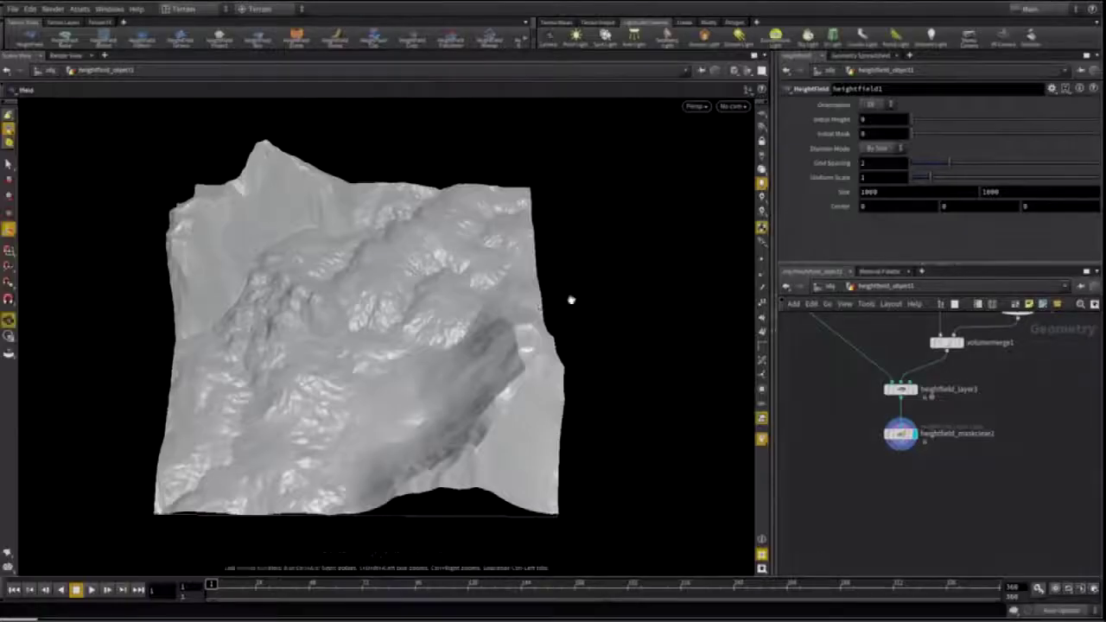
mouse_move(570, 300)
mouse_down()
mouse_move(395, 267)
mouse_move(576, 274)
mouse_move(562, 285)
mouse_up()
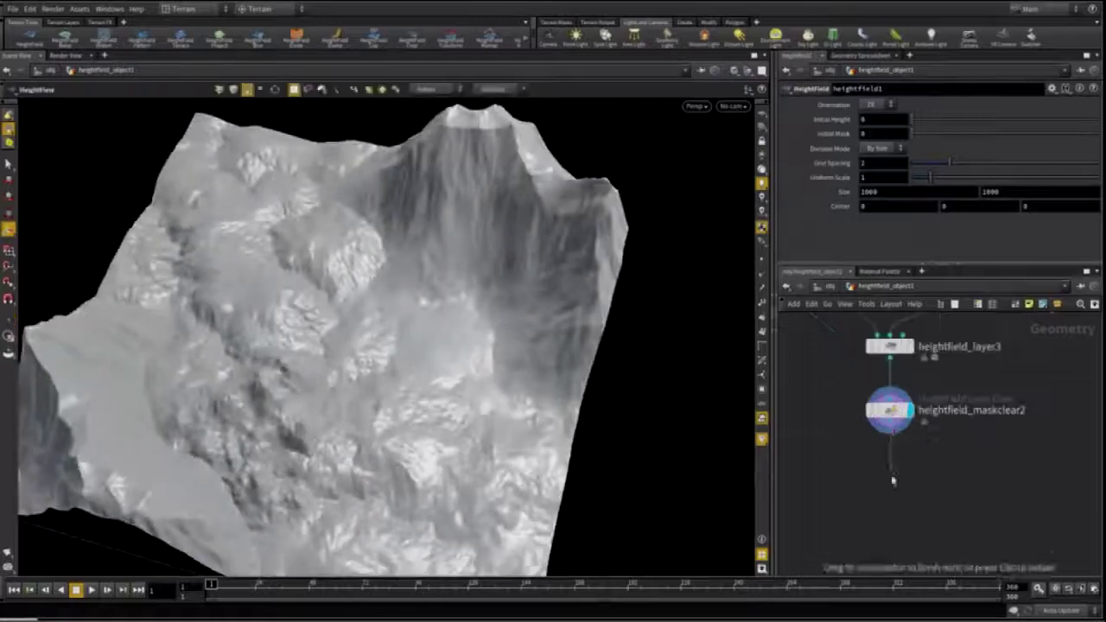
drag(892, 480, 895, 458)
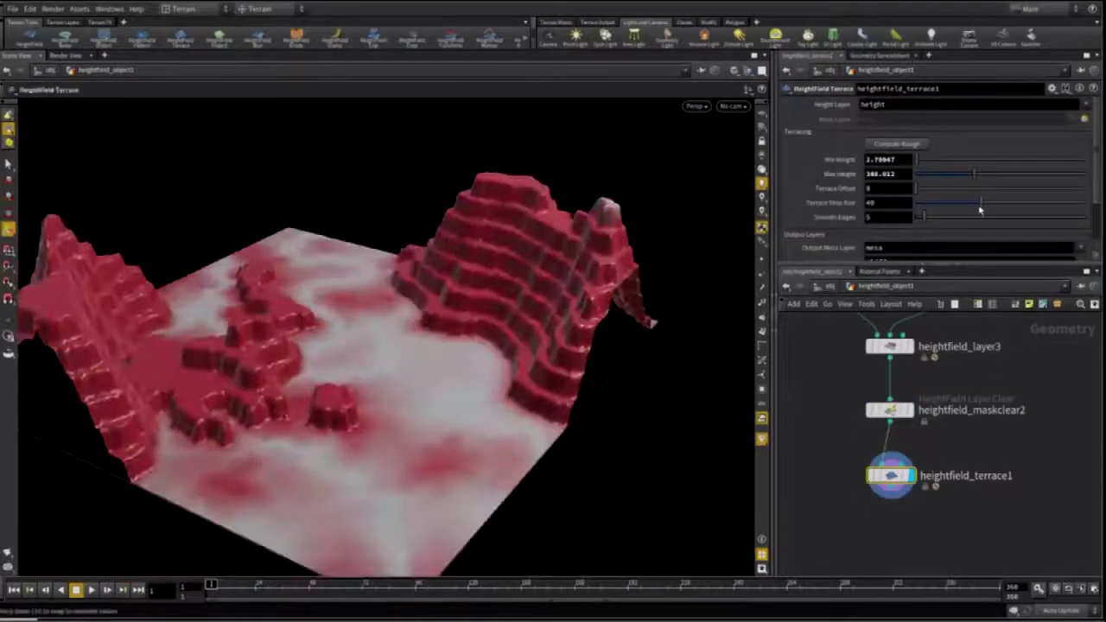
drag(981, 210, 956, 208)
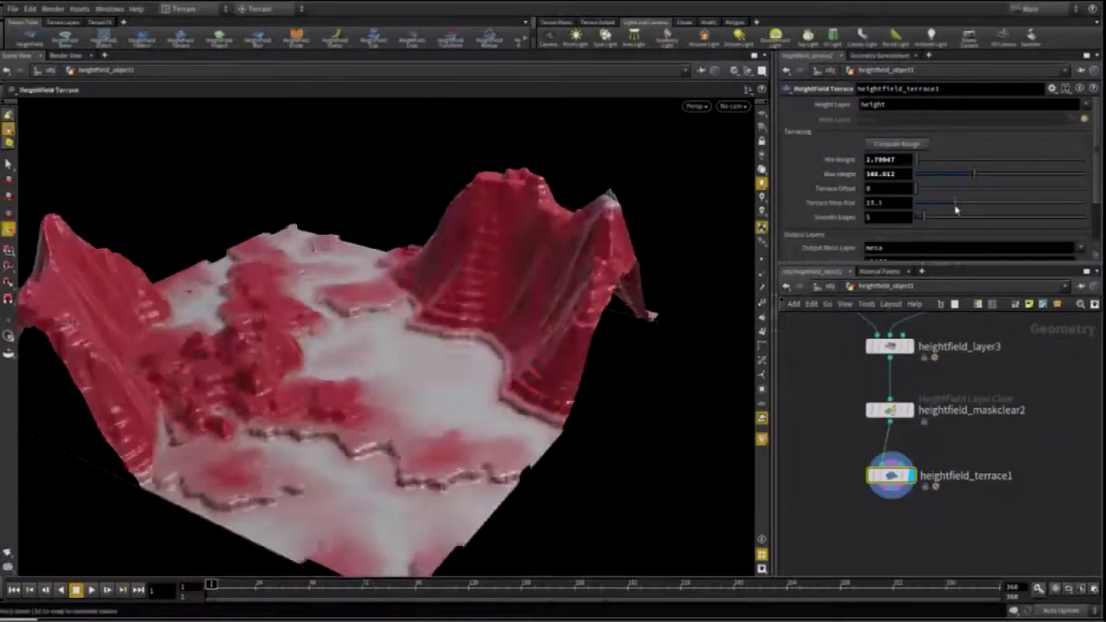
Feed a HeightField Draw Mask into the terrace's mask input and outline the mountain's inner slope
middle_drag(951, 468, 955, 425)
drag(922, 418, 947, 438)
text(draw)
key(Return)
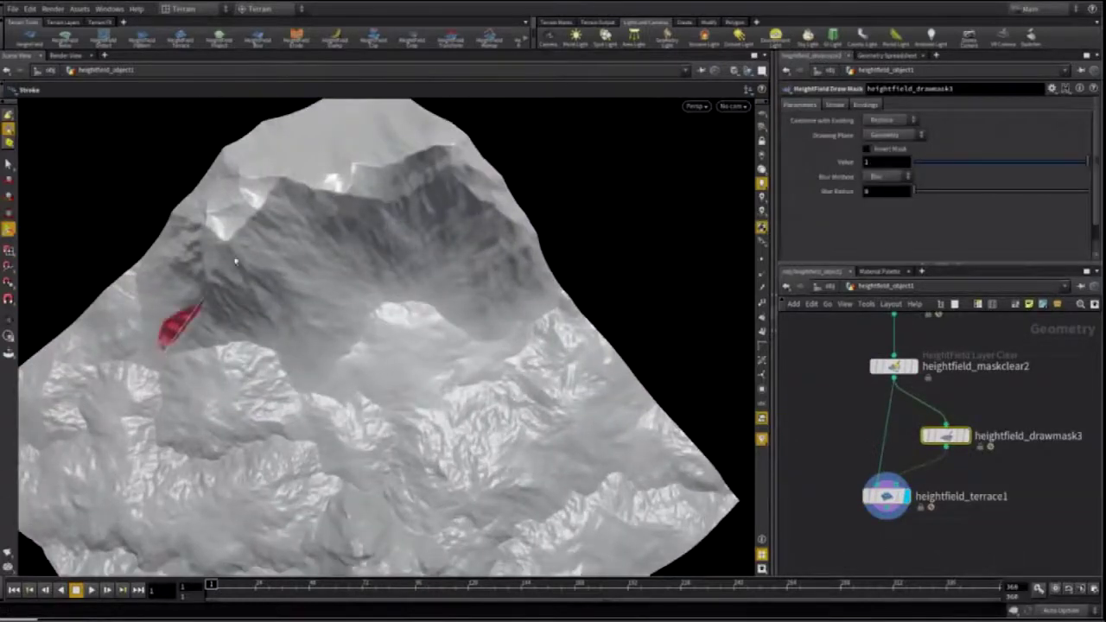
drag(427, 205, 511, 380)
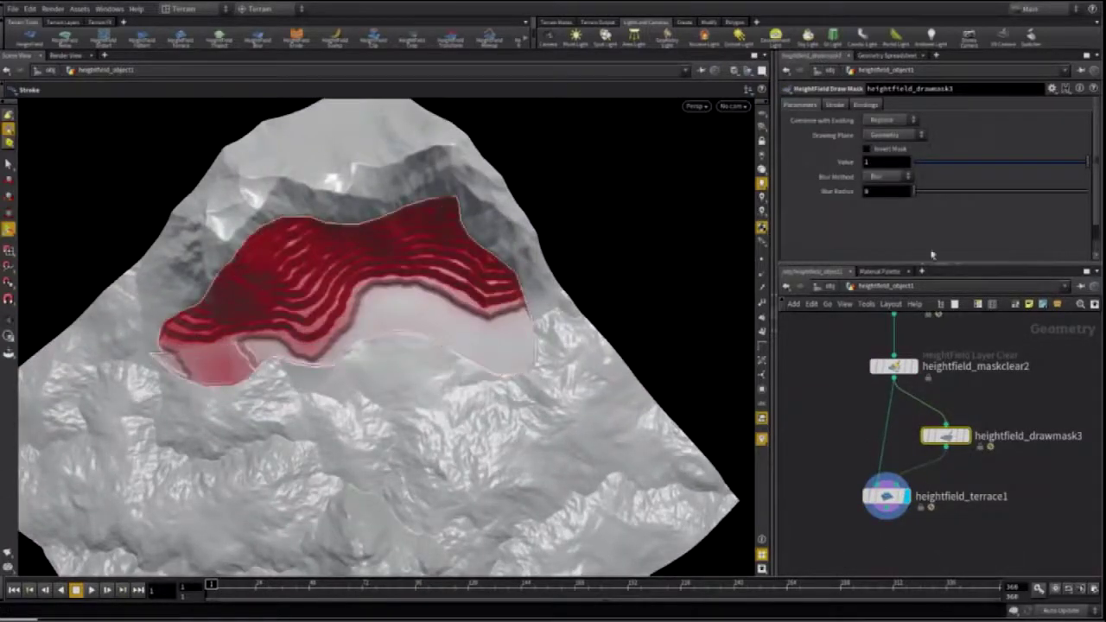
Increase the drawn mask's blur radius to soften the edges of the terraced area
drag(918, 191, 997, 192)
click(892, 498)
drag(605, 337, 484, 337)
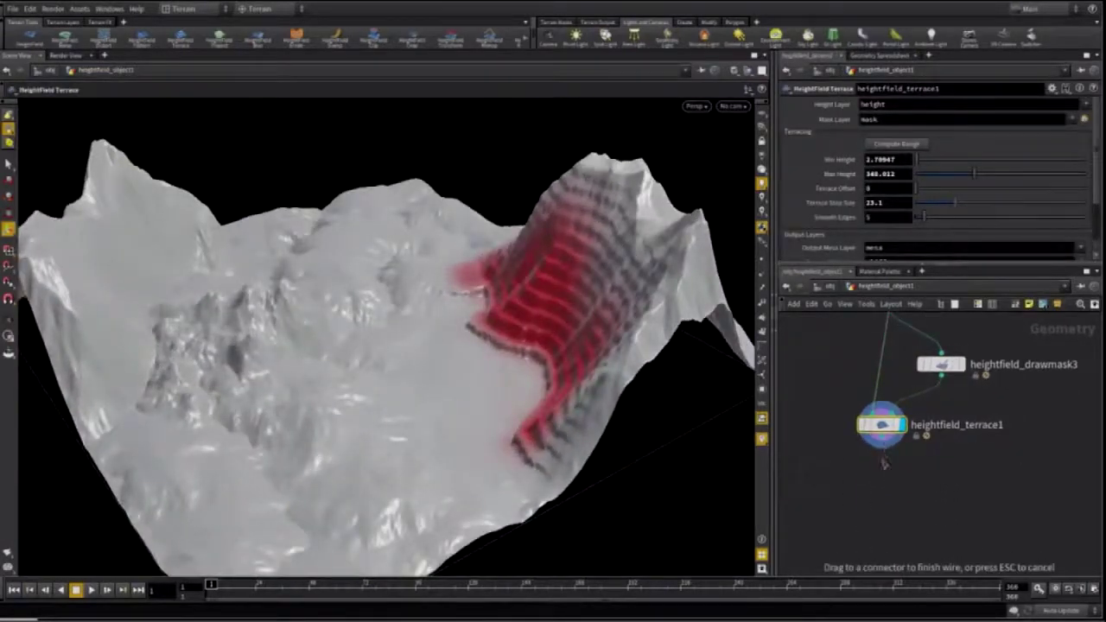
Append a mask clear after the HeightField Terrace and display its output
key(Tab)
text(mask cl)
key(Return)
click(883, 472)
click(902, 473)
scroll(387, 337, down, 2)
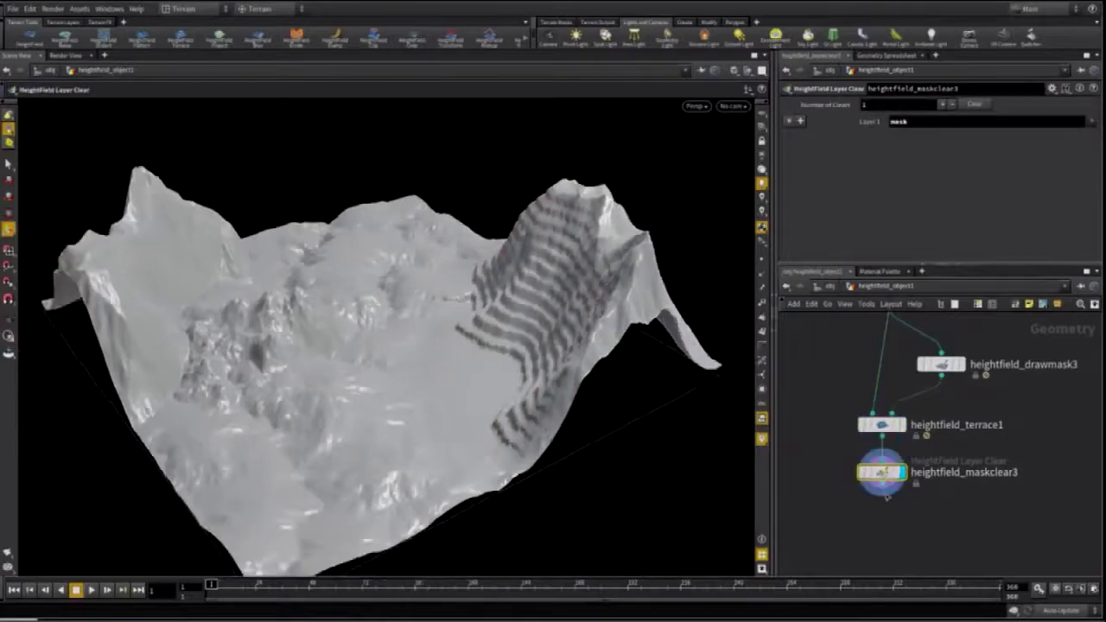
Append a HeightField Clip to the latest mask clear and set its maximum clip height to about 100
key(Tab)
text(clip)
key(Return)
click(883, 519)
click(902, 521)
drag(596, 389, 530, 360)
drag(918, 149, 935, 177)
mouse_move(479, 219)
alt+mouse_down()
mouse_move(321, 248)
mouse_move(622, 248)
mouse_move(469, 234)
alt+mouse_up()
Branch a HeightField Pattern off the HeightField Clip and display it
middle_drag(888, 546, 883, 461)
click(879, 447)
key(Tab)
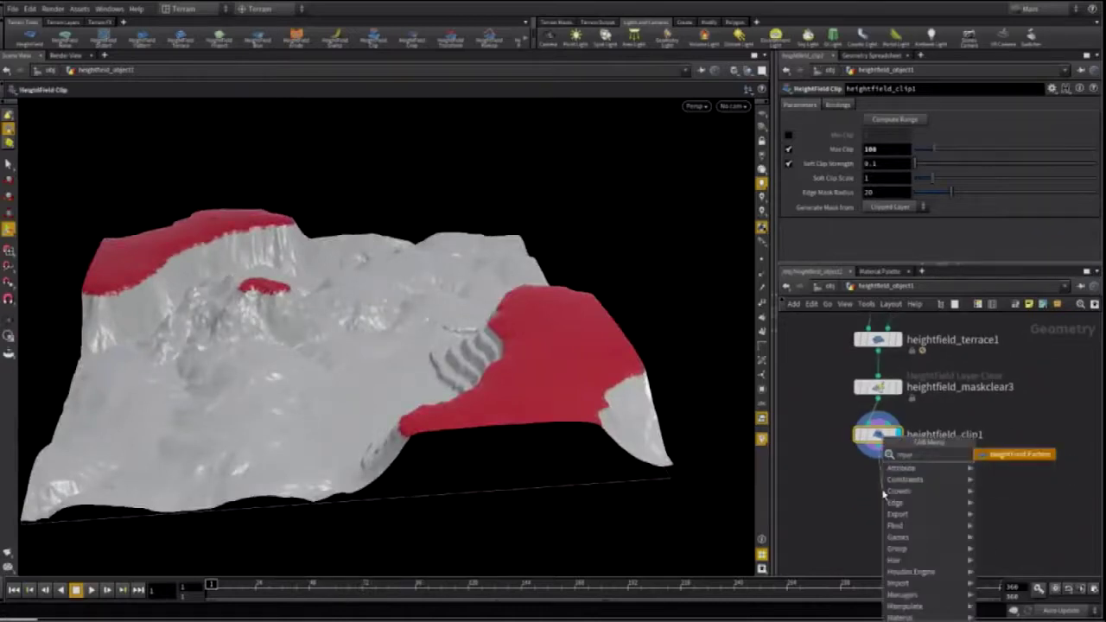
key(Return)
click(985, 499)
click(1004, 499)
Insert a mask clear between the HeightField Clip and the HeightField Pattern
alt+drag(389, 286, 372, 346)
middle_drag(925, 527, 914, 468)
key(Tab)
key(Return)
alt+drag(380, 250, 378, 322)
drag(973, 472, 952, 468)
Try other pattern types on the HeightField Pattern and settle on Steps
scroll(434, 390, down, 6)
alt+drag(435, 390, 445, 294)
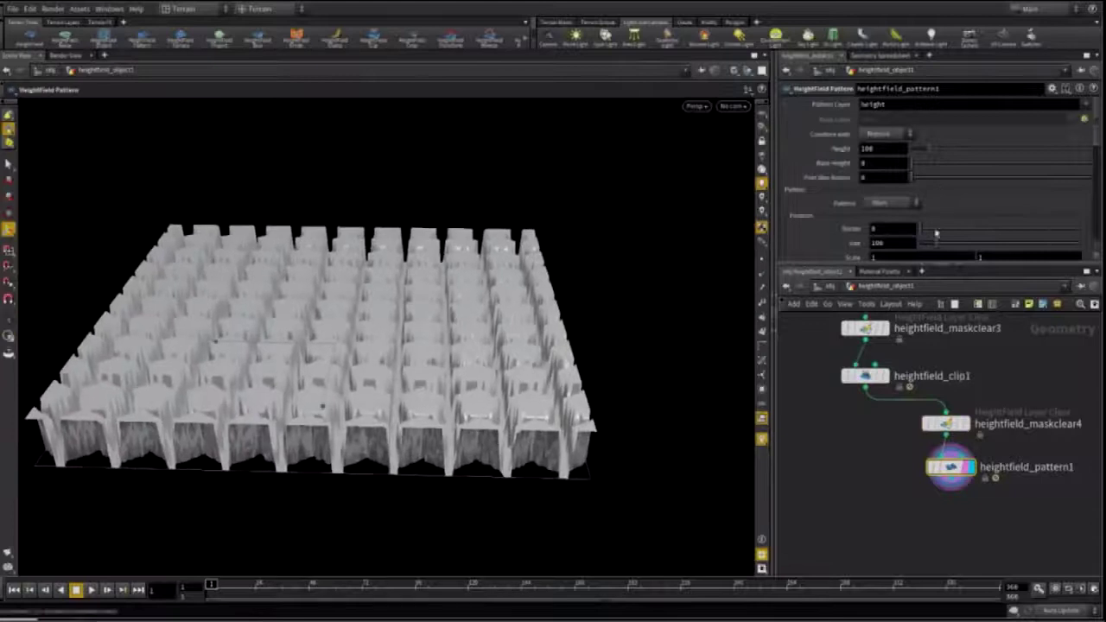
click(901, 222)
click(890, 203)
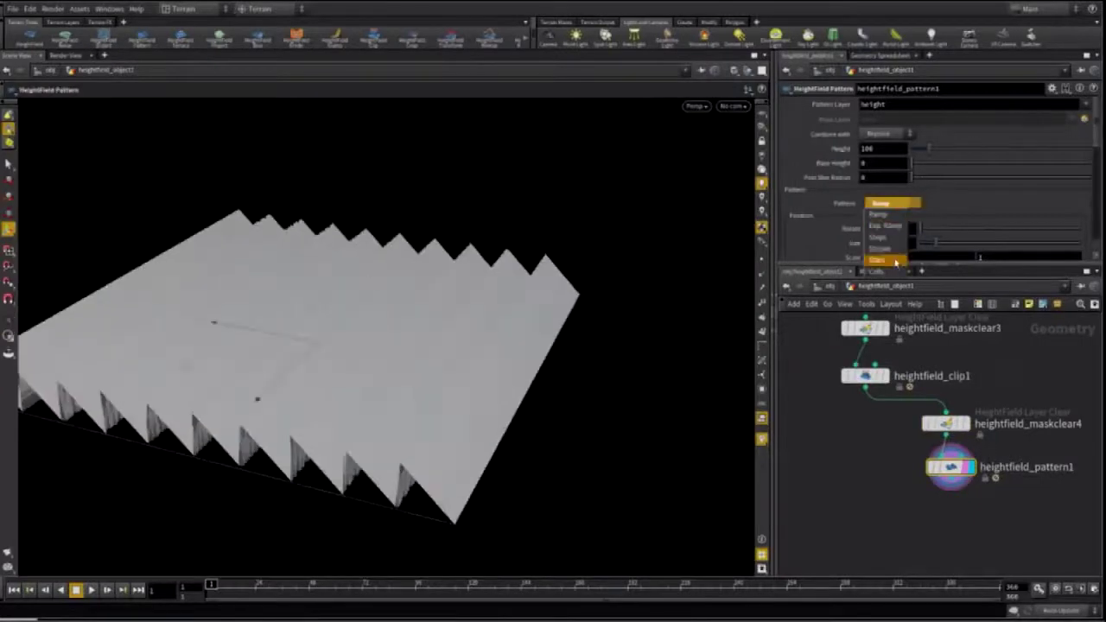
click(910, 215)
click(890, 203)
click(901, 218)
Set the steps pattern's rise over run to about 0.3 and its step height to 95
alt+drag(354, 169, 510, 155)
scroll(815, 210, down, 5)
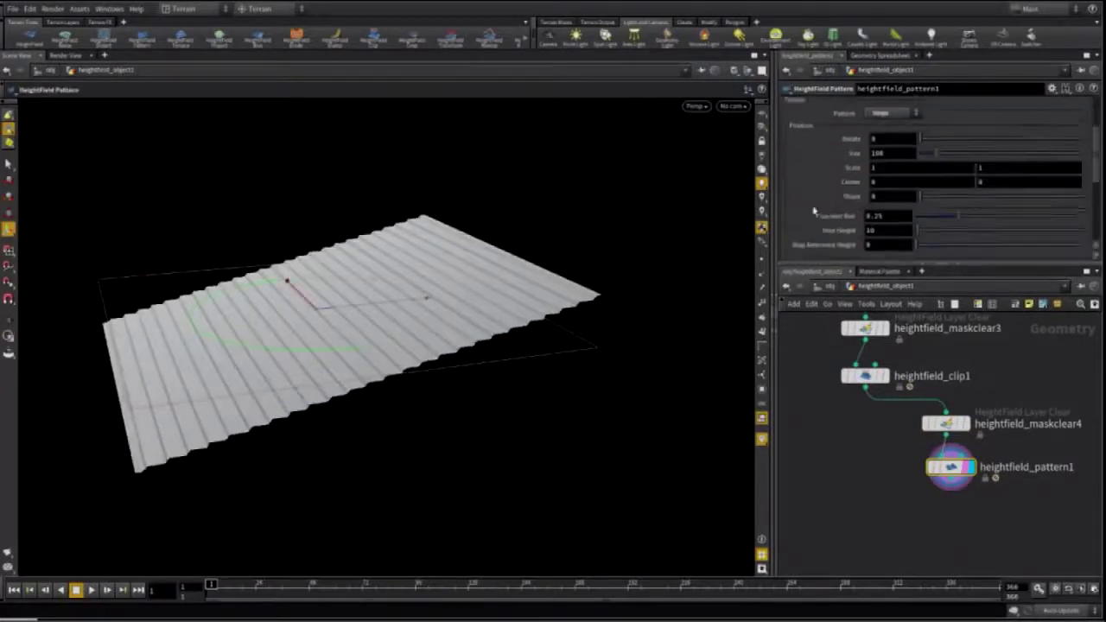
mouse_move(958, 201)
mouse_down()
mouse_move(995, 201)
mouse_move(942, 205)
mouse_move(954, 205)
mouse_up()
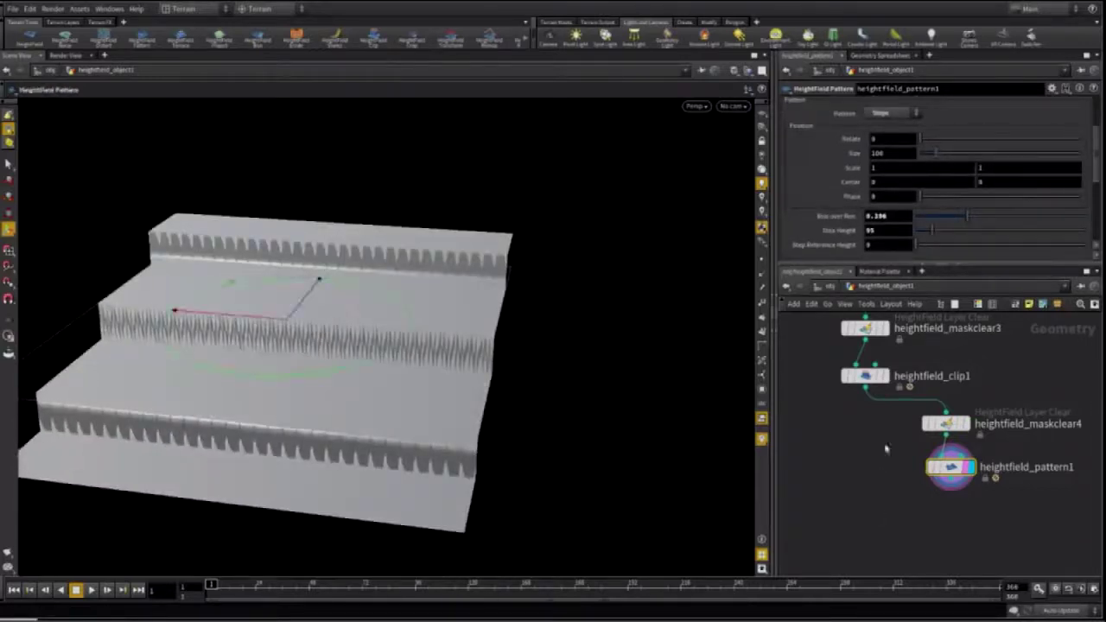
Combine the clipped terrain and the steps pattern in a HeightField Layer using Add mode
key(Tab)
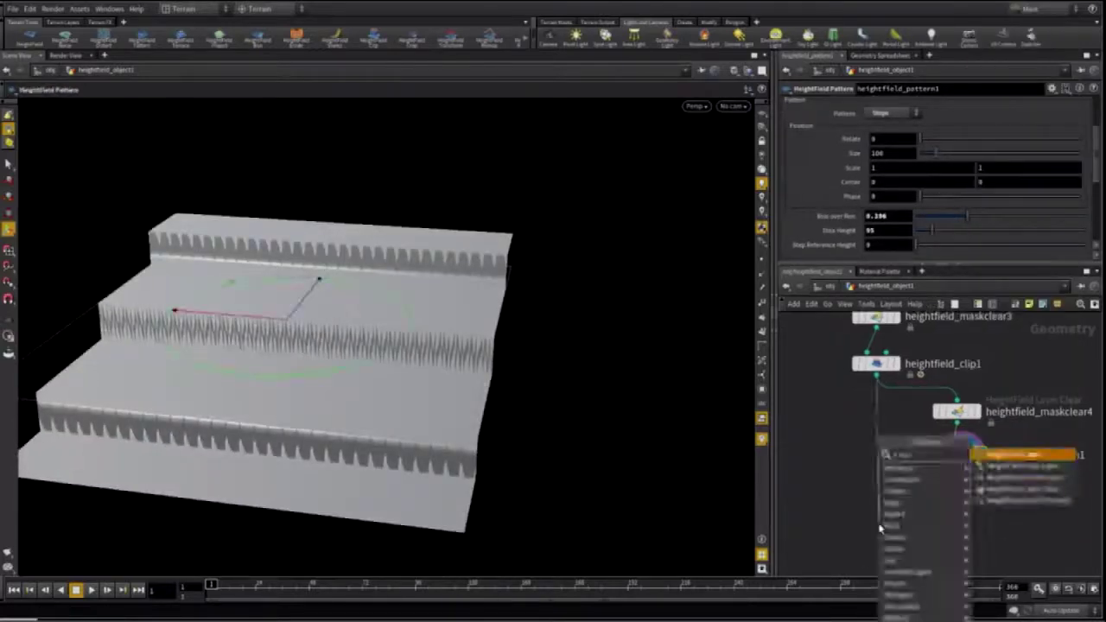
click(907, 488)
click(883, 105)
click(881, 118)
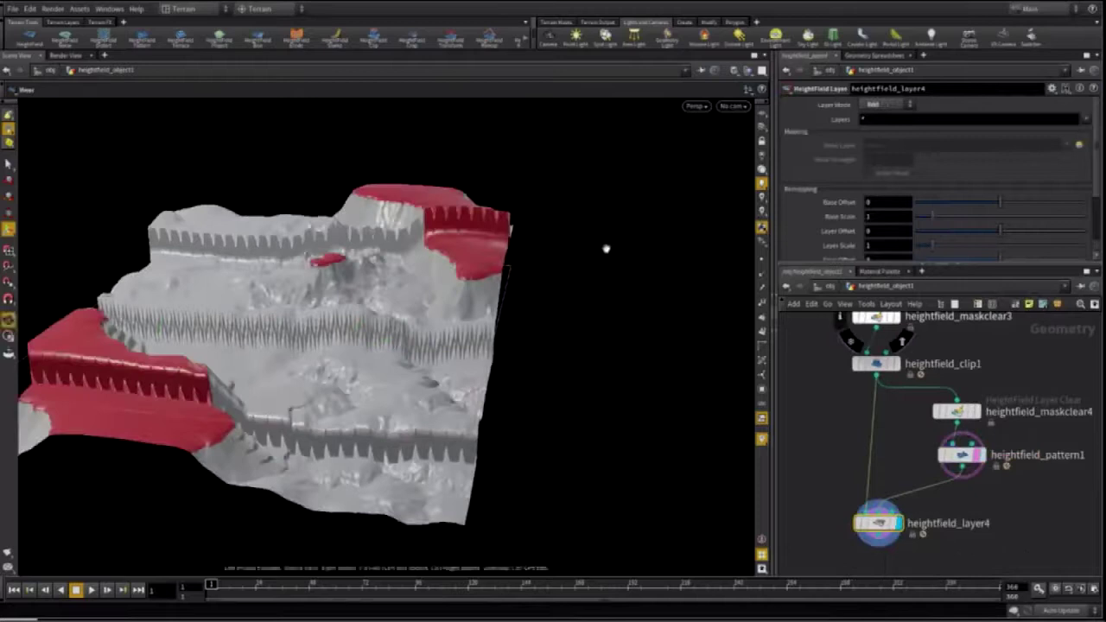
Insert a mask clear on the direct branch between the HeightField Clip and the new HeightField Layer
middle_drag(913, 447, 938, 488)
drag(892, 463, 898, 457)
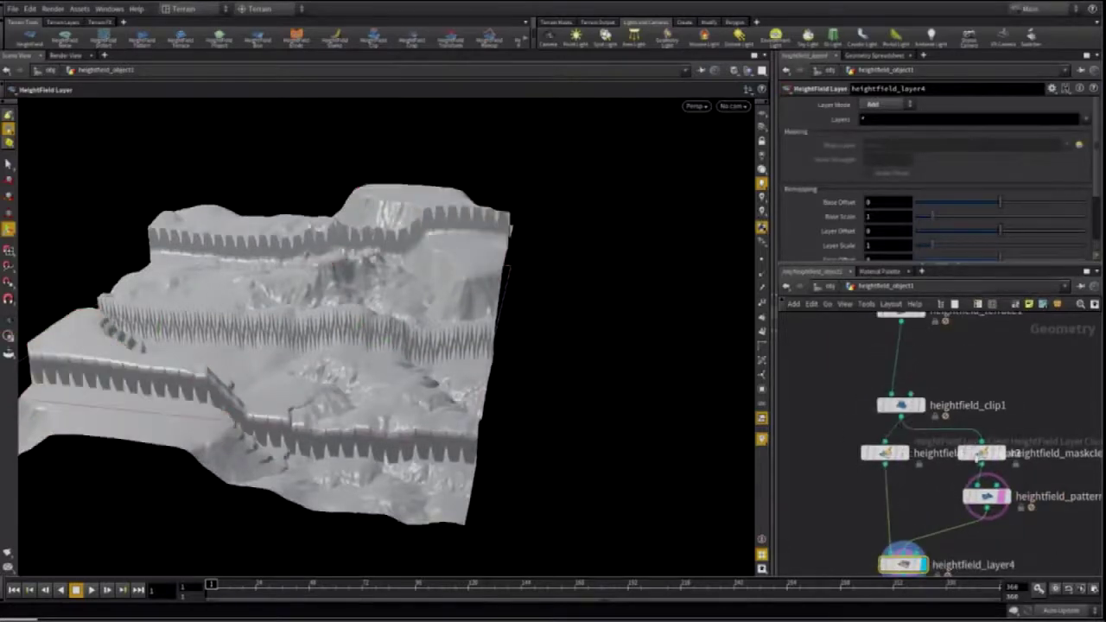
alt+drag(484, 346, 346, 329)
middle_drag(1008, 510, 1014, 468)
drag(908, 363, 903, 330)
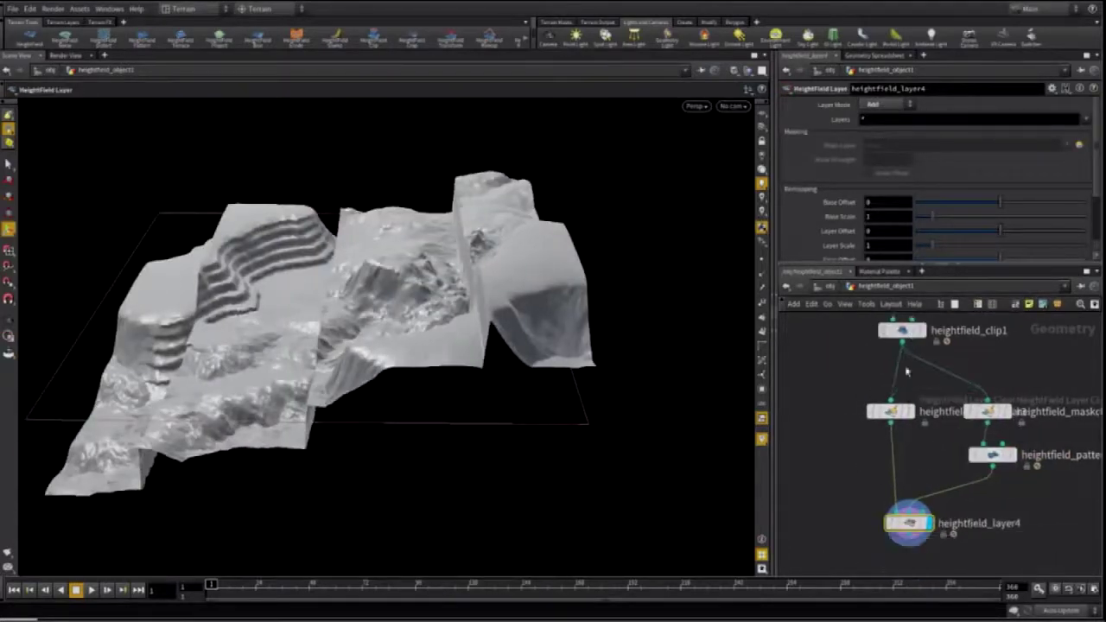
alt+drag(504, 340, 583, 380)
Insert a HeightField Distort between the steps pattern and the HeightField Layer
middle_drag(1014, 506, 971, 526)
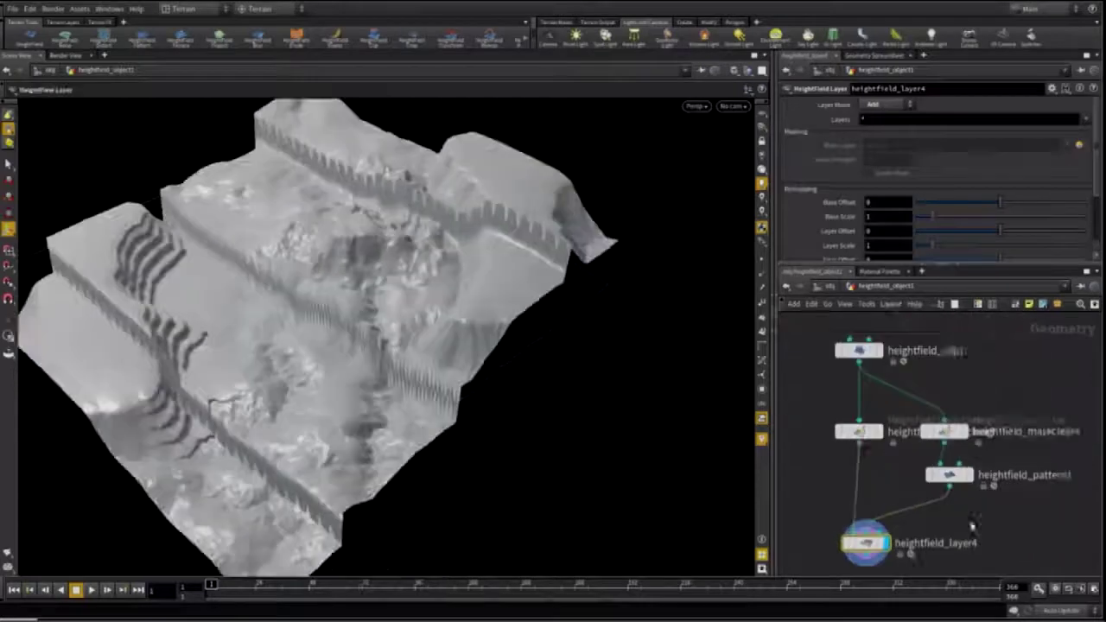
scroll(972, 526, up, 2)
click(971, 468)
key(Tab)
text(dist)
key(Return)
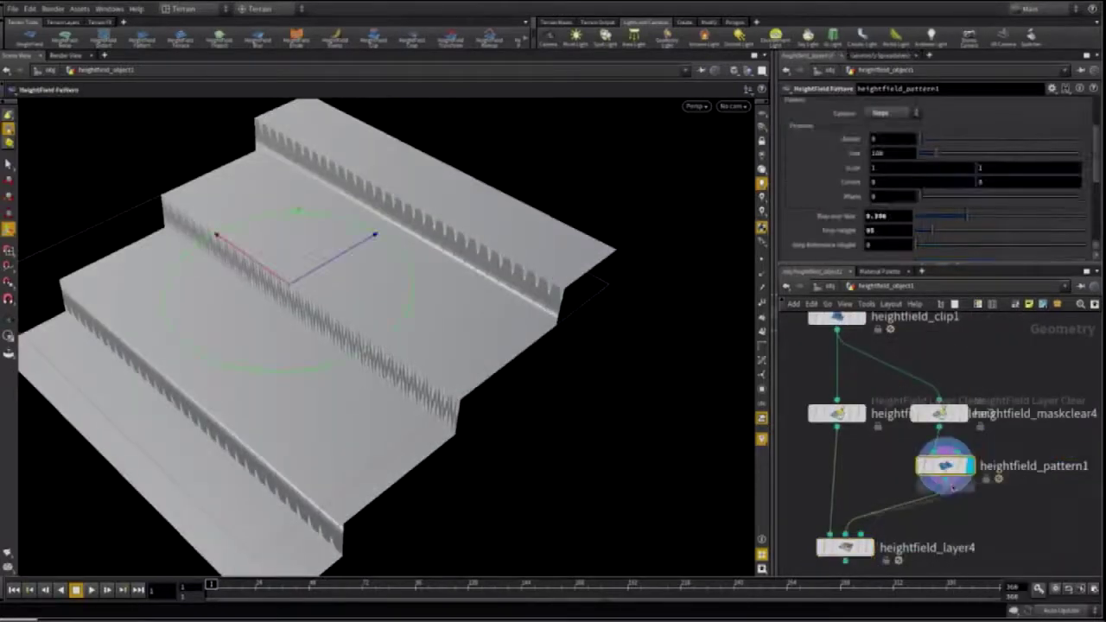
click(939, 521)
key(l)
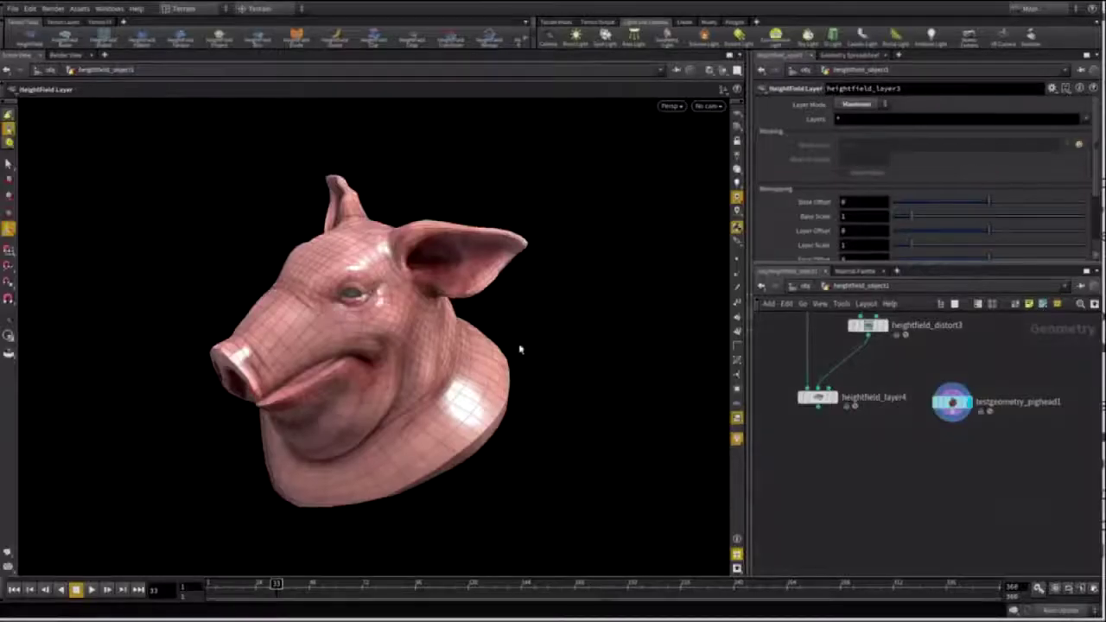
Append a Transform to the pig head test geometry
drag(519, 349, 645, 364)
scroll(946, 381, up, 3)
right_click(956, 428)
text(tr)
key(Return)
click(958, 469)
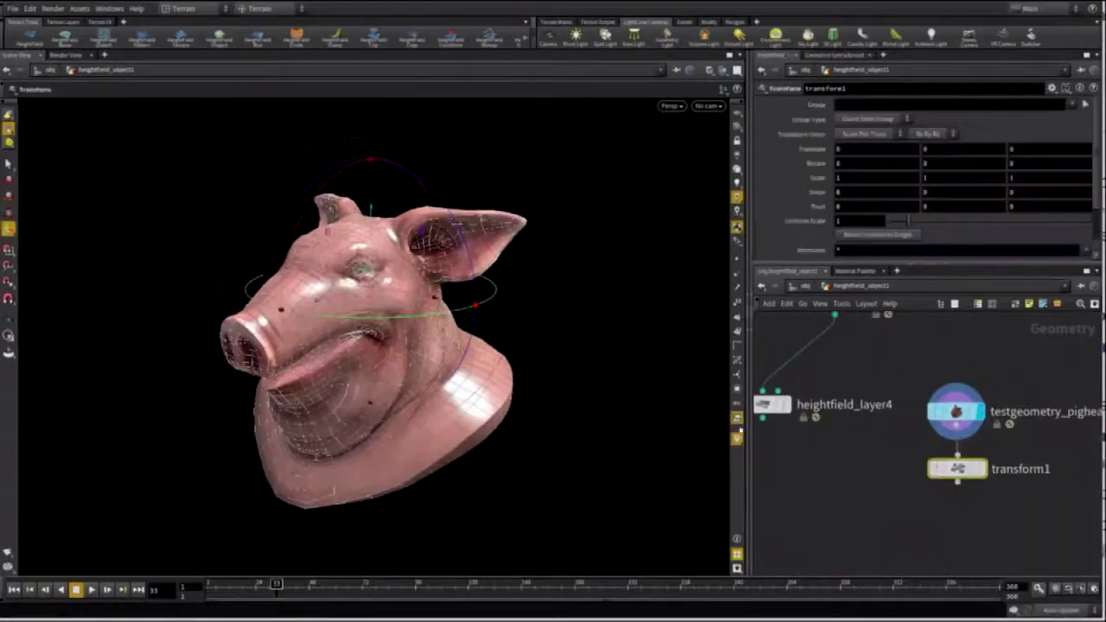
Template the last HeightField Layer as a reference and display the pig head's Transform
click(782, 409)
click(982, 470)
alt+drag(553, 222, 346, 242)
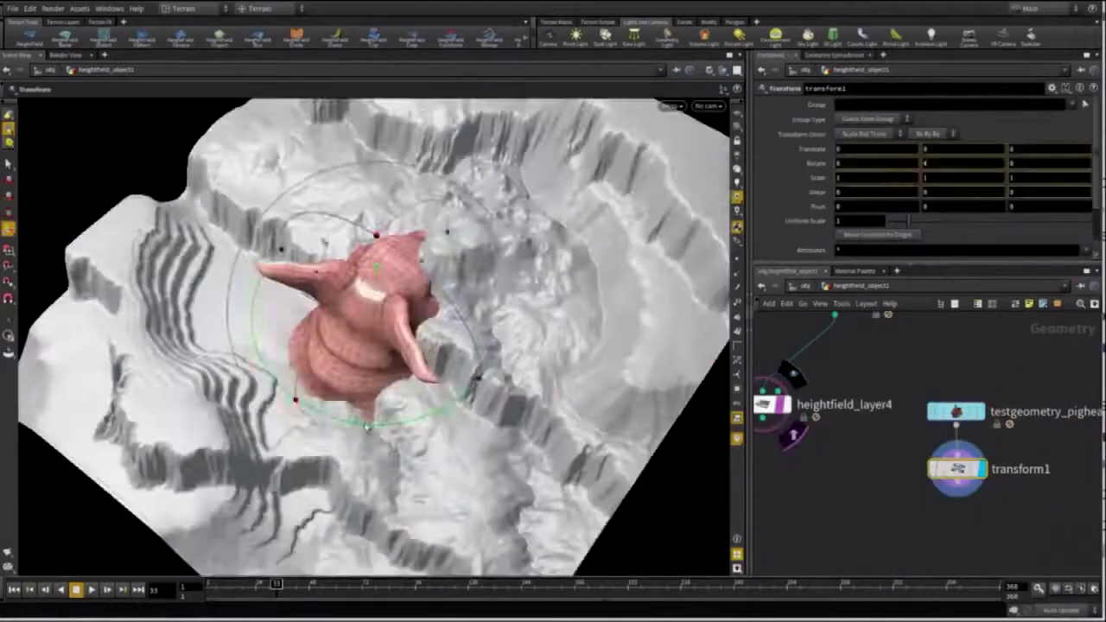
Move the pig head to about -299, 94, 285 on the mountain and rotate it about 163 degrees in Y
drag(369, 428, 501, 140)
drag(345, 390, 558, 345)
drag(571, 264, 602, 197)
alt+drag(554, 337, 713, 337)
drag(459, 314, 431, 267)
drag(418, 325, 458, 313)
alt+drag(481, 371, 389, 285)
Append a HeightField Project to the last HeightField Layer, with the transformed pig head as its second input, and display it
scroll(891, 511, down, 2)
middle_drag(891, 511, 957, 505)
scroll(957, 505, up, 1)
click(872, 411)
click(853, 425)
key(Tab)
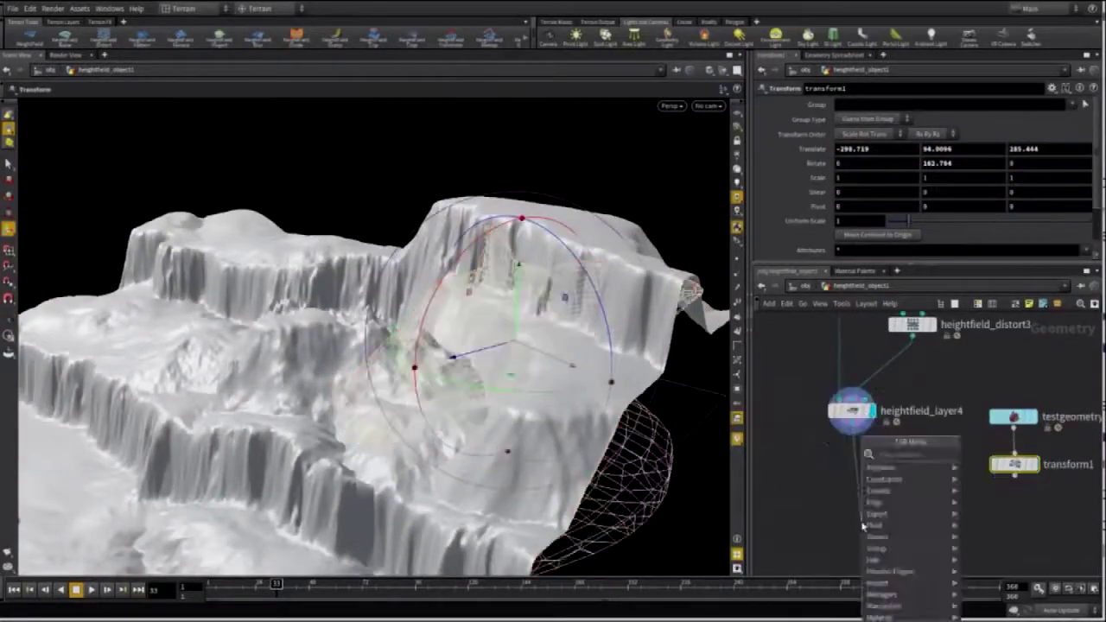
key(Return)
click(851, 525)
click(880, 522)
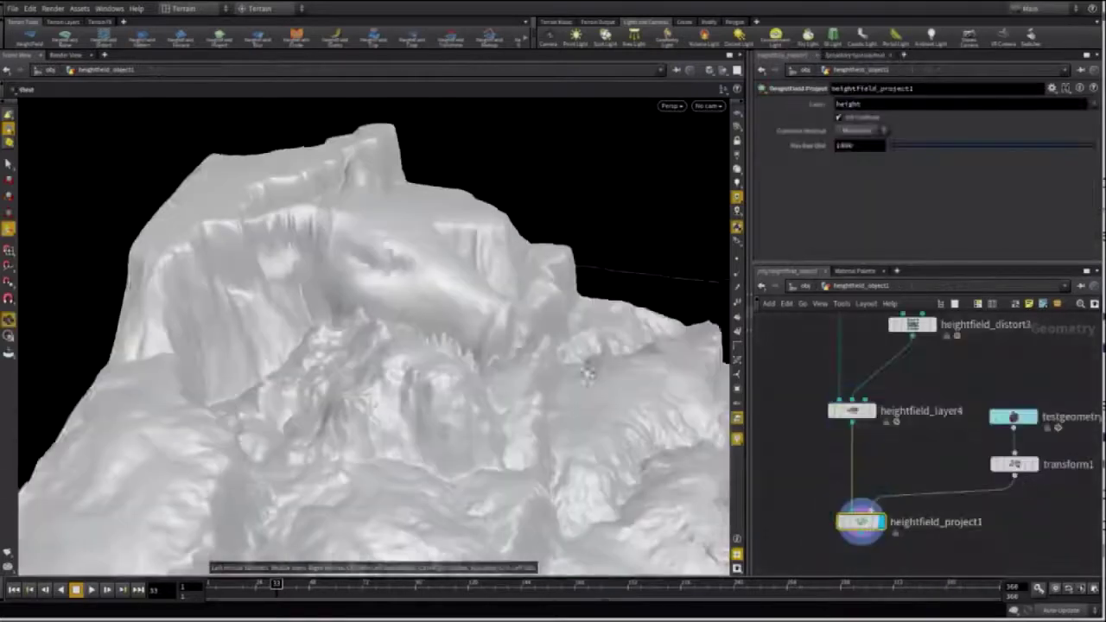
Reposition the pig head to about -260, 138, 308 so it emerges further from the mountain
click(1015, 464)
drag(556, 421, 398, 328)
scroll(1003, 557, down, 1)
middle_drag(1002, 557, 986, 490)
scroll(986, 486, up, 1)
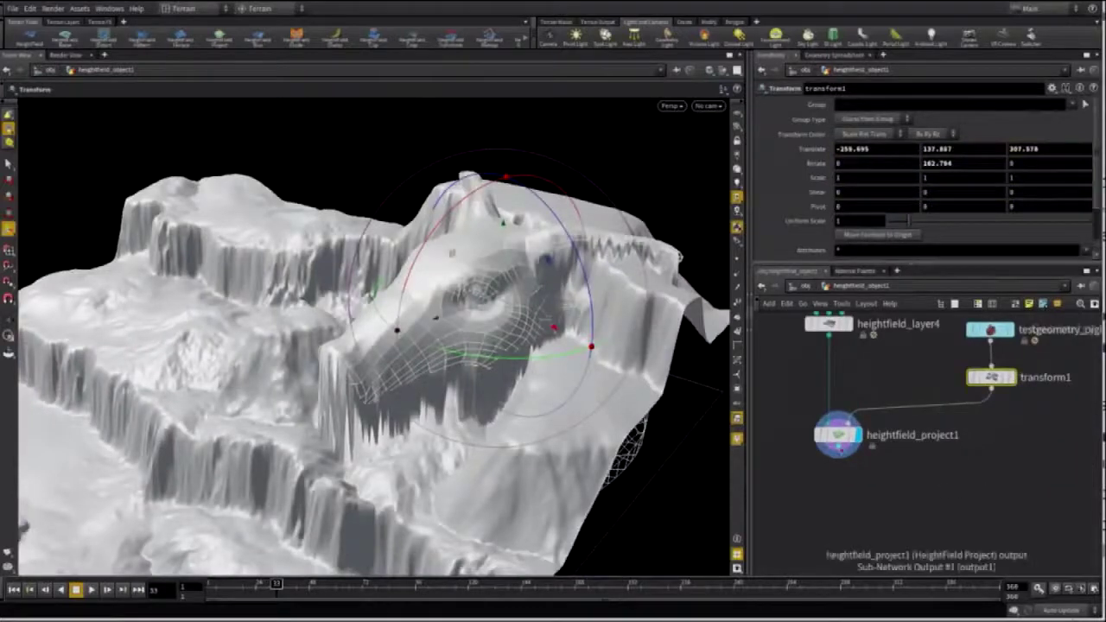
Append a HeightField Mask by Object to the projection, using the transformed pig head as its object input
click(840, 453)
key(Tab)
text(mask)
key(Down)
key(Down)
key(Down)
key(Return)
click(876, 516)
drag(992, 390, 885, 505)
click(895, 516)
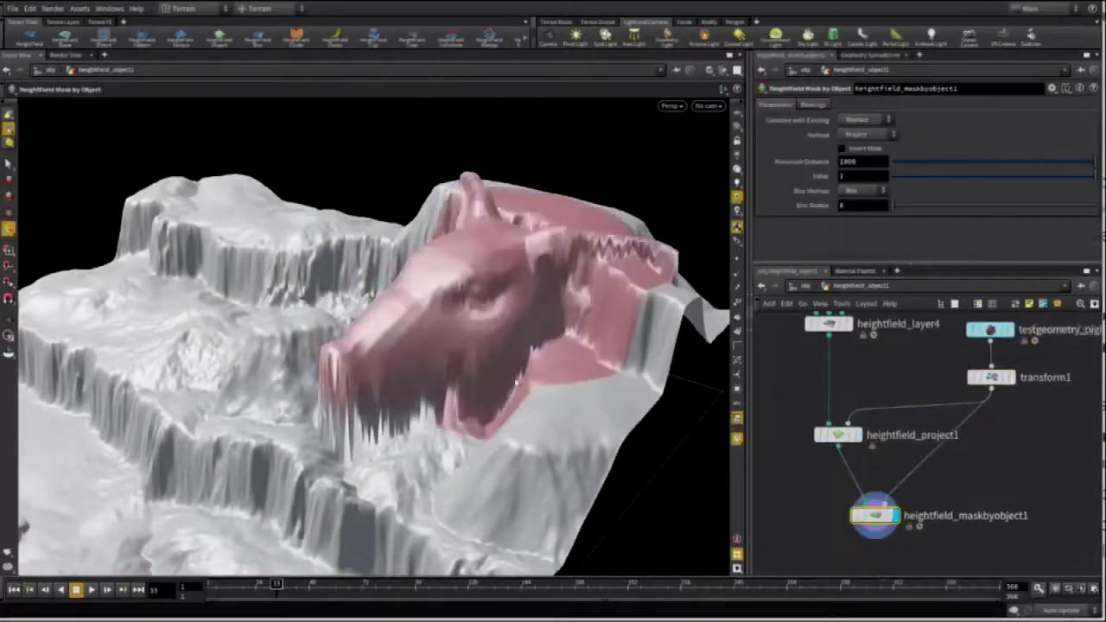
Set the object mask's blur method to Expand and increase its blur radius
alt+drag(415, 372, 528, 389)
click(864, 191)
click(860, 224)
drag(894, 206, 917, 212)
Append a HeightField Mask Blur after the object mask and increase its radius
middle_drag(974, 476, 993, 386)
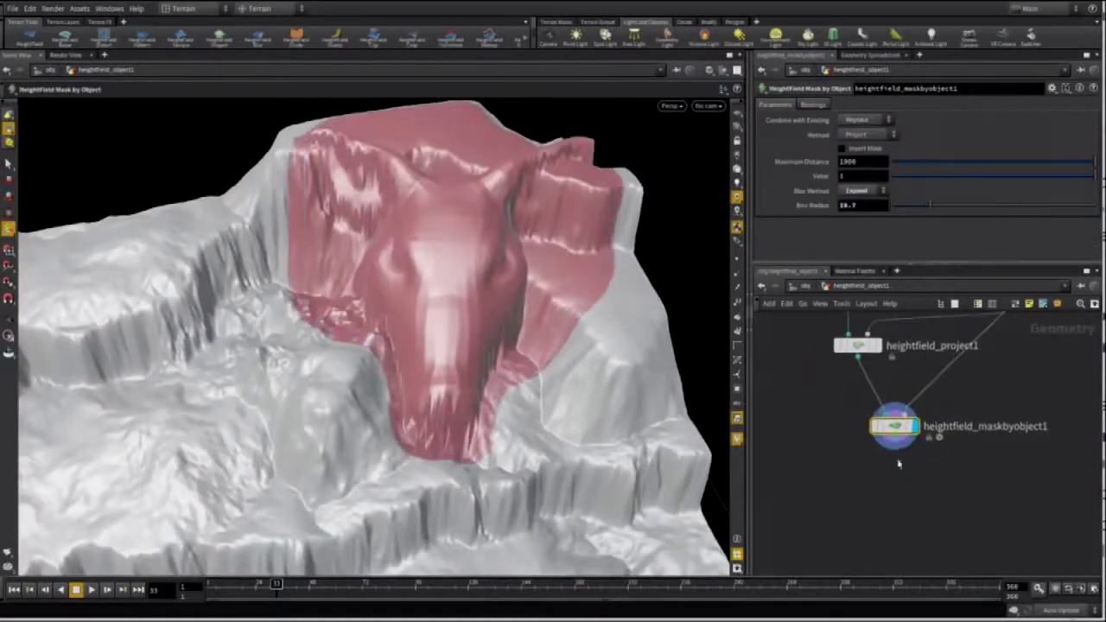
key(Tab)
text(maskb)
key(Return)
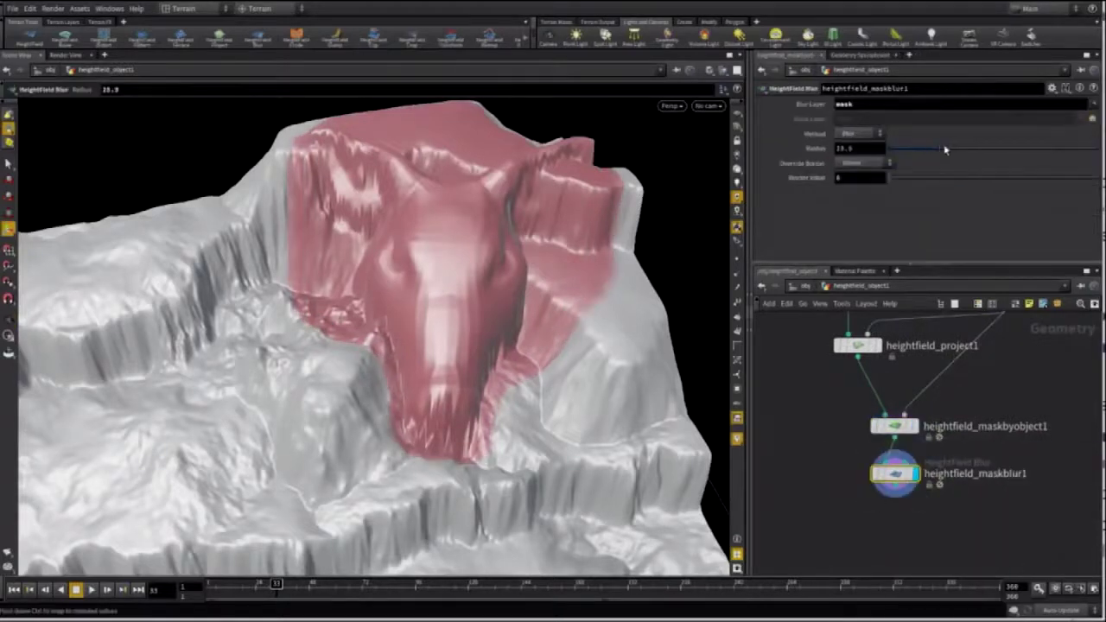
Append a HeightField Blur that smooths the height within the blurred mask, with a radius of about 1.7
middle_drag(980, 568, 1036, 554)
key(Tab)
text(hblu)
key(Return)
click(951, 514)
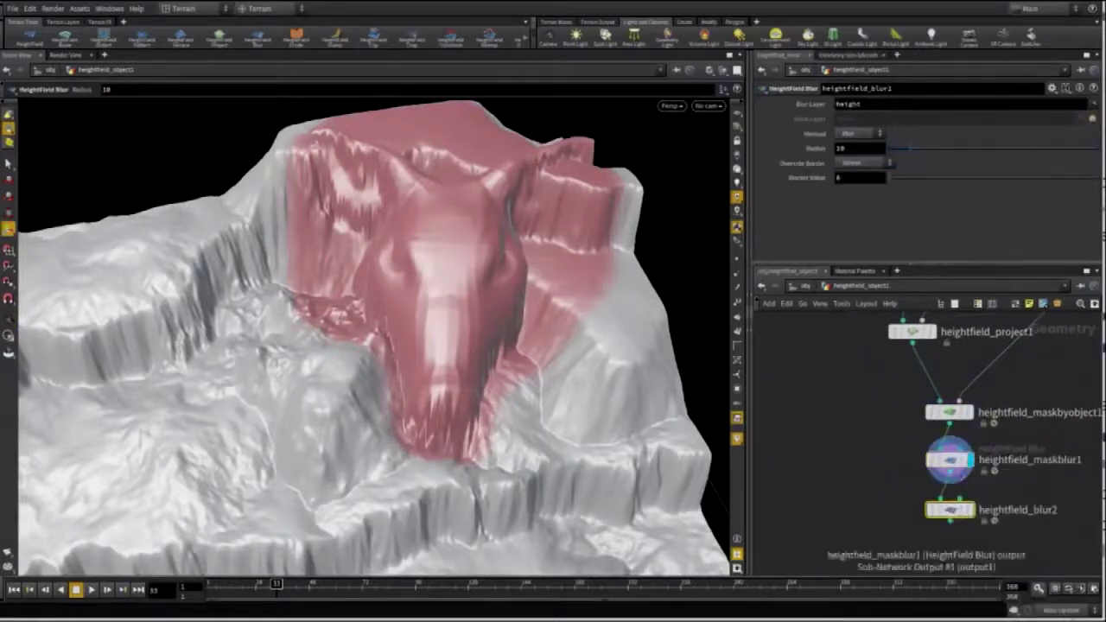
drag(950, 472, 960, 499)
click(971, 510)
alt+drag(527, 324, 363, 285)
drag(907, 152, 894, 153)
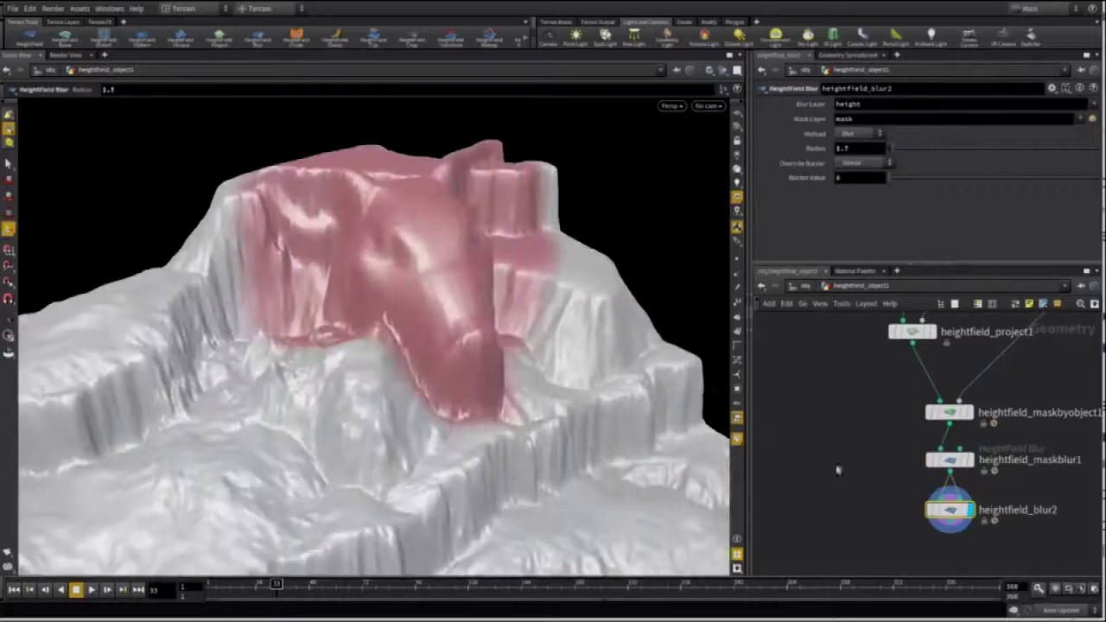
Append a masked HeightField Noise with an amplitude of about 57 and an element size of about 49
middle_drag(974, 592, 936, 508)
key(Tab)
text(noise)
key(Return)
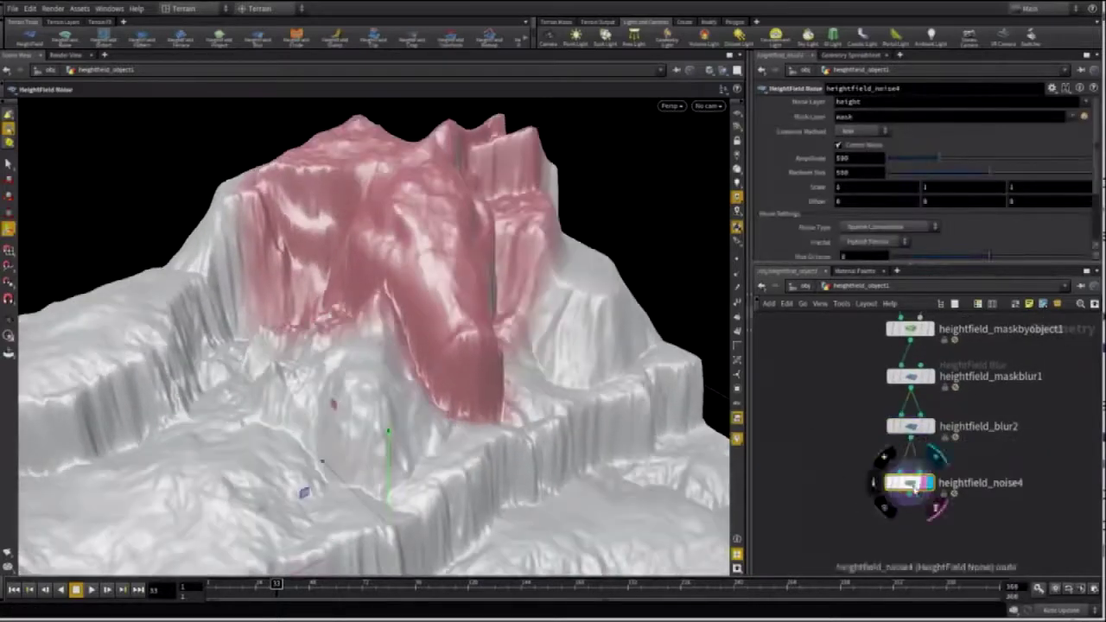
drag(946, 178, 920, 174)
drag(917, 162, 900, 176)
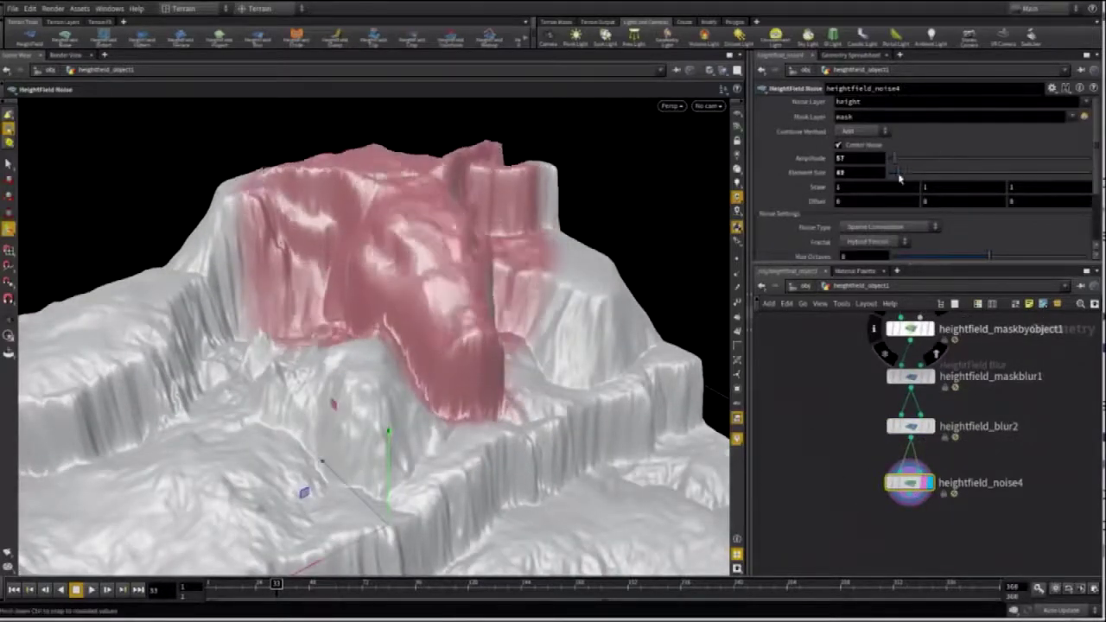
Append and display a HeightField Mask Clear after the last noise node to remove the mask
middle_drag(924, 553, 924, 520)
click(910, 462)
key(Tab)
text(clear)
key(Return)
click(908, 498)
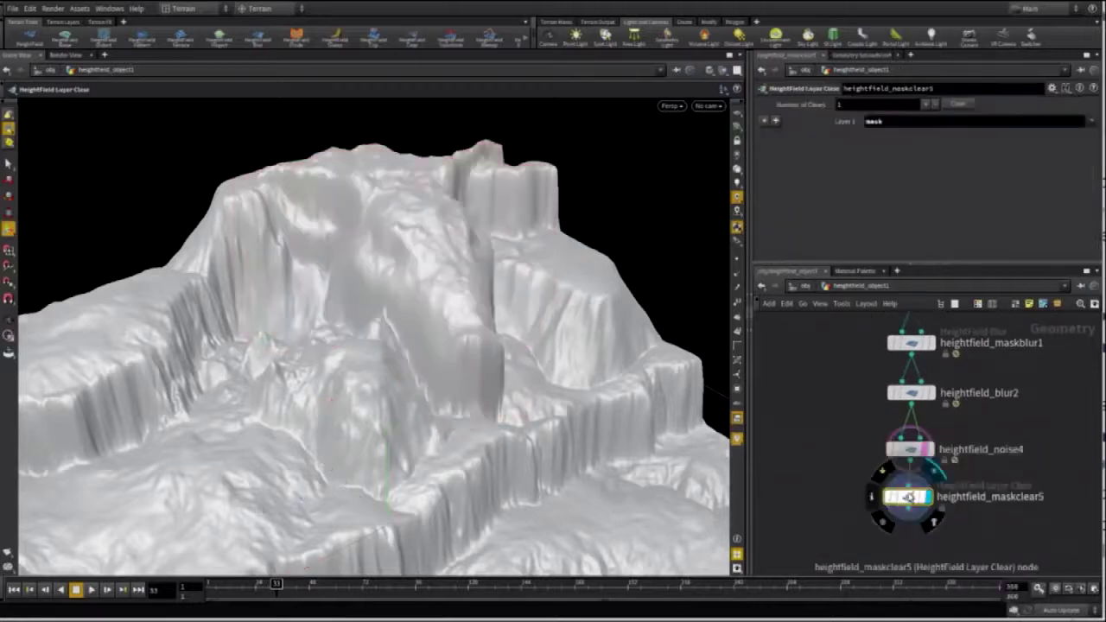
alt+right_drag(573, 391, 548, 445)
alt+drag(548, 446, 558, 291)
key(h)
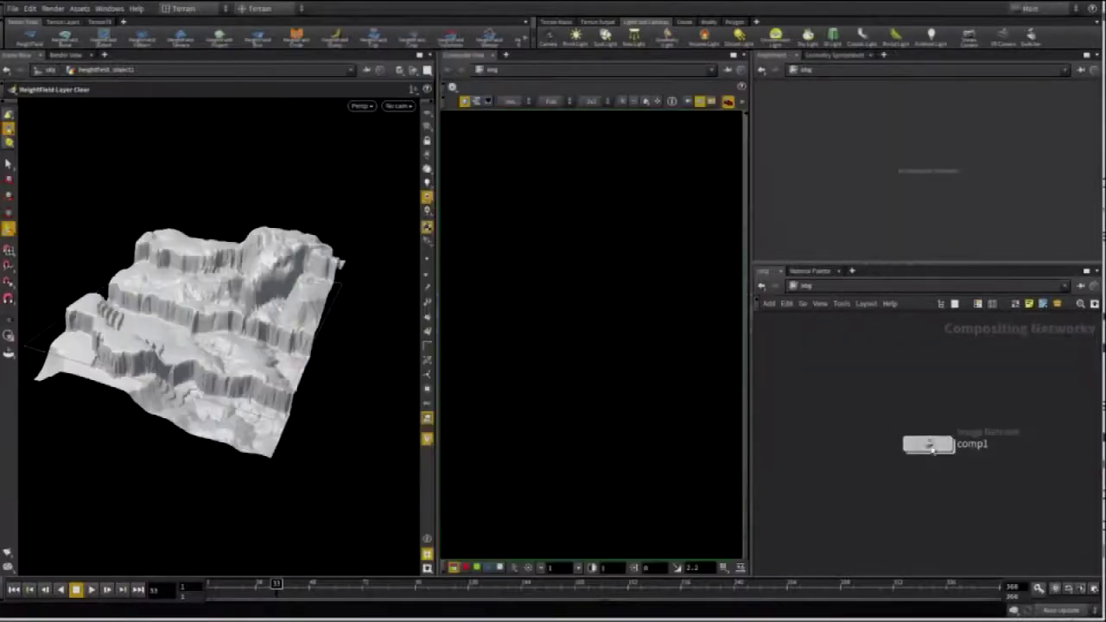
Add a five-sided Shape node inside the comp1 image network and scale the shape down
double_click(931, 446)
key(Tab)
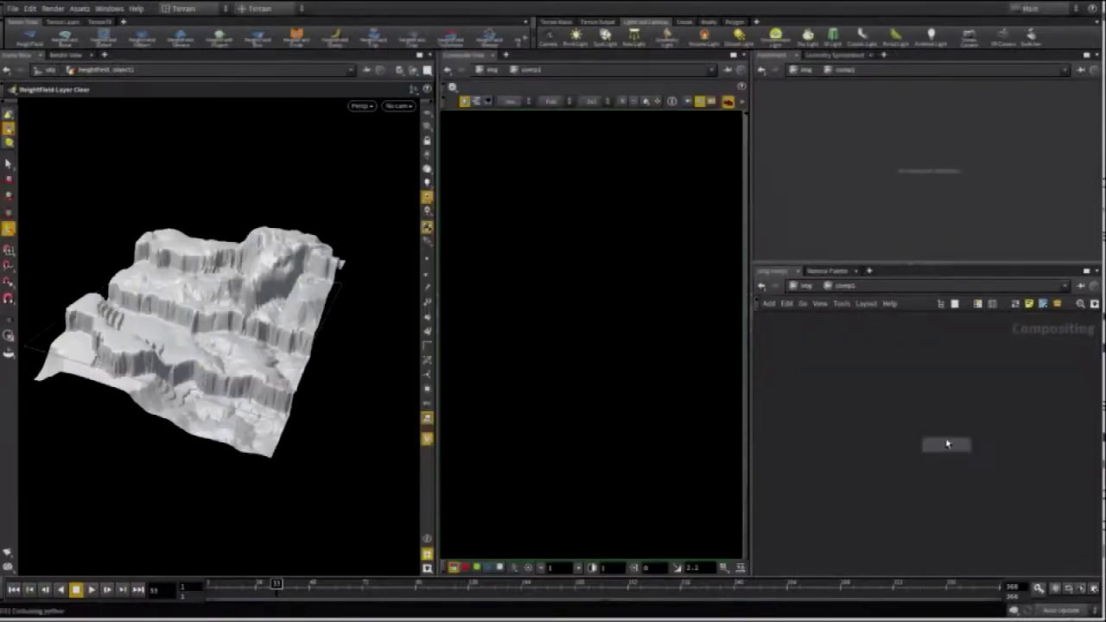
click(948, 444)
scroll(635, 325, down, 5)
middle_drag(640, 290, 625, 311)
drag(908, 138, 932, 143)
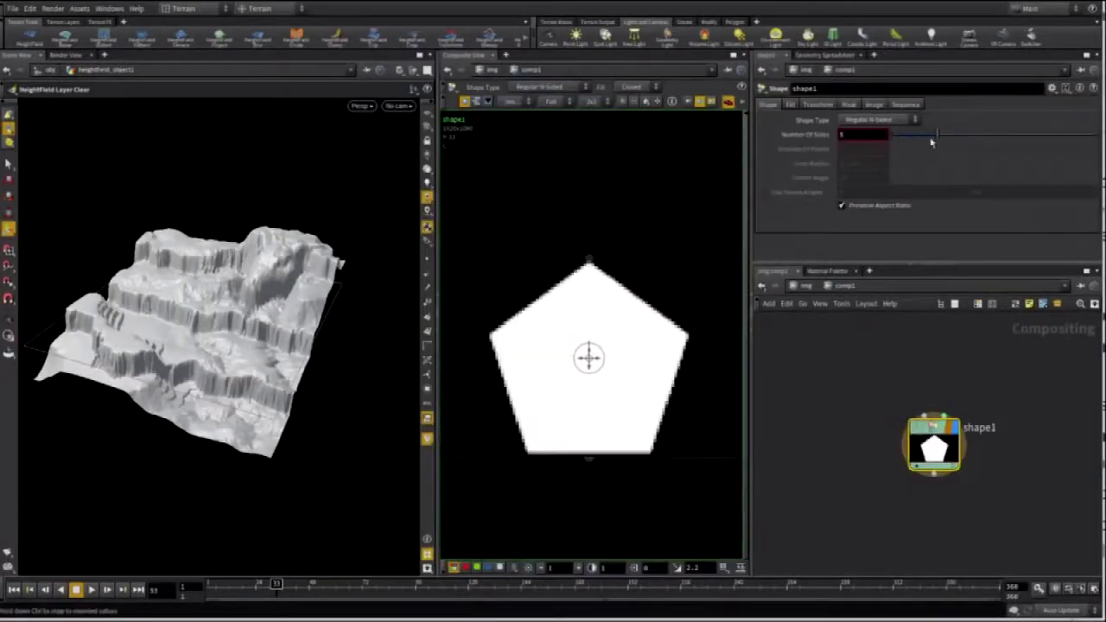
click(819, 104)
middle_drag(817, 134, 782, 136)
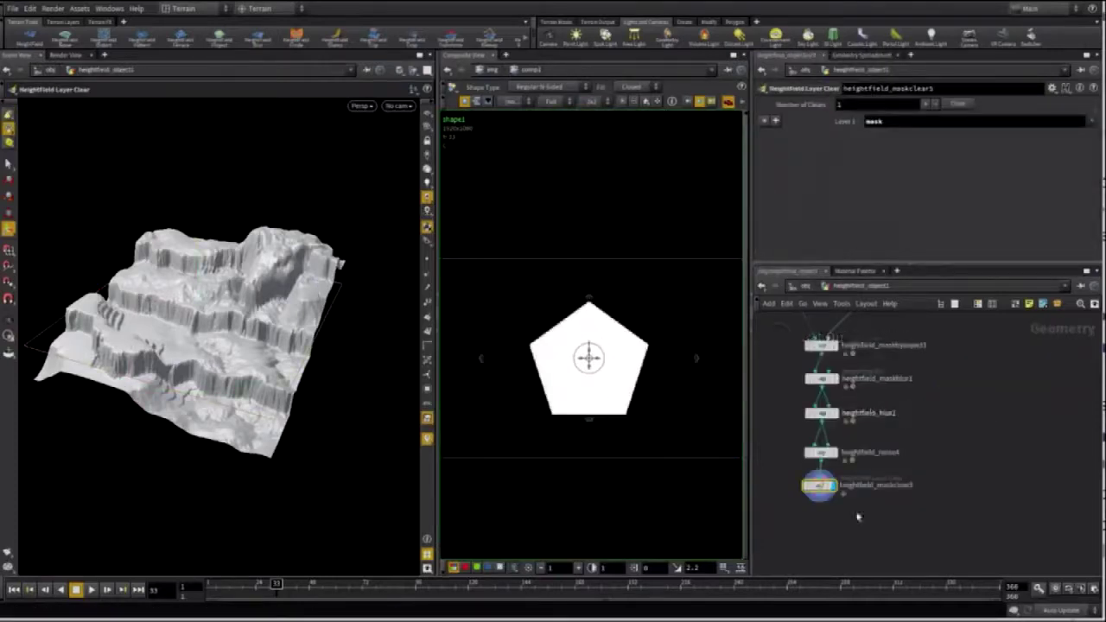
Add and display a HeightField File that reads the COP network /img/comp1, and increase its height scale
scroll(899, 502, up, 4)
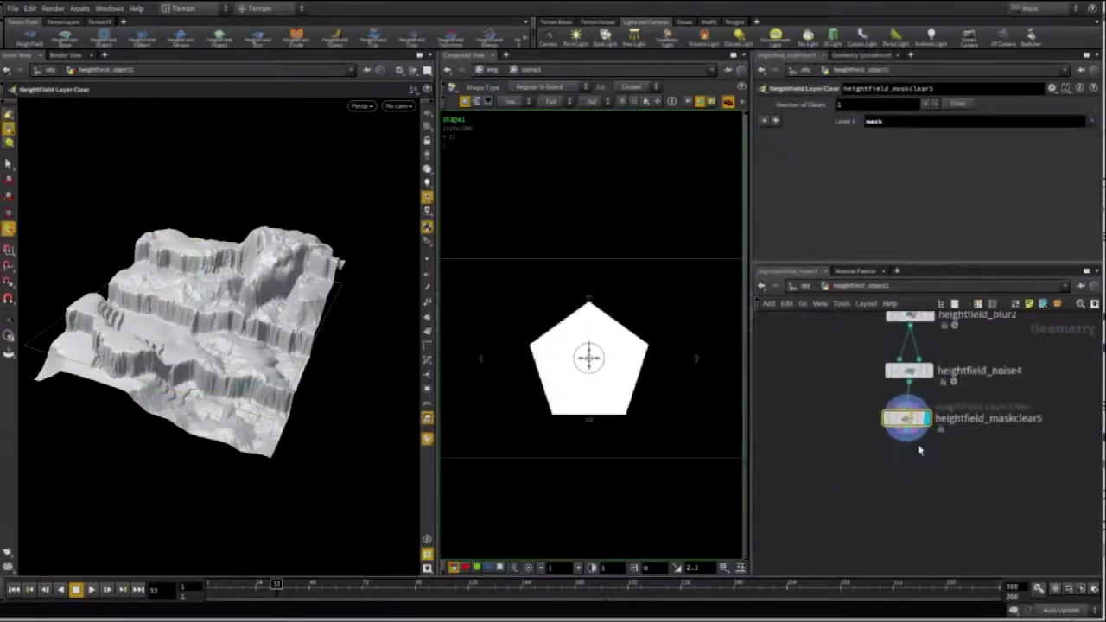
key(Tab)
text(hff)
key(Return)
click(964, 442)
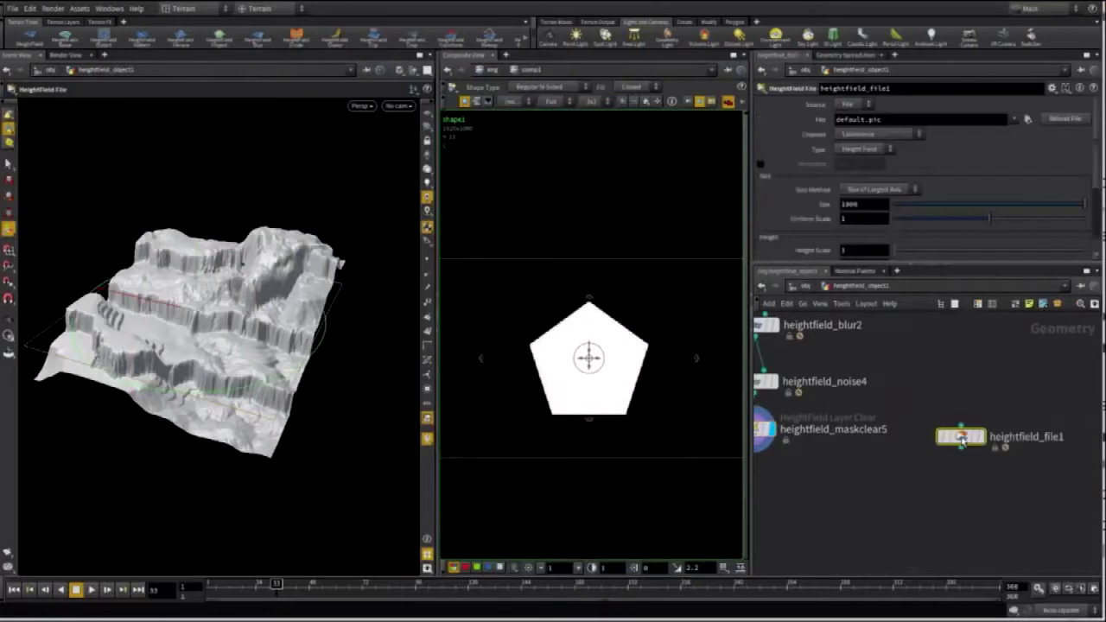
click(847, 128)
click(1028, 118)
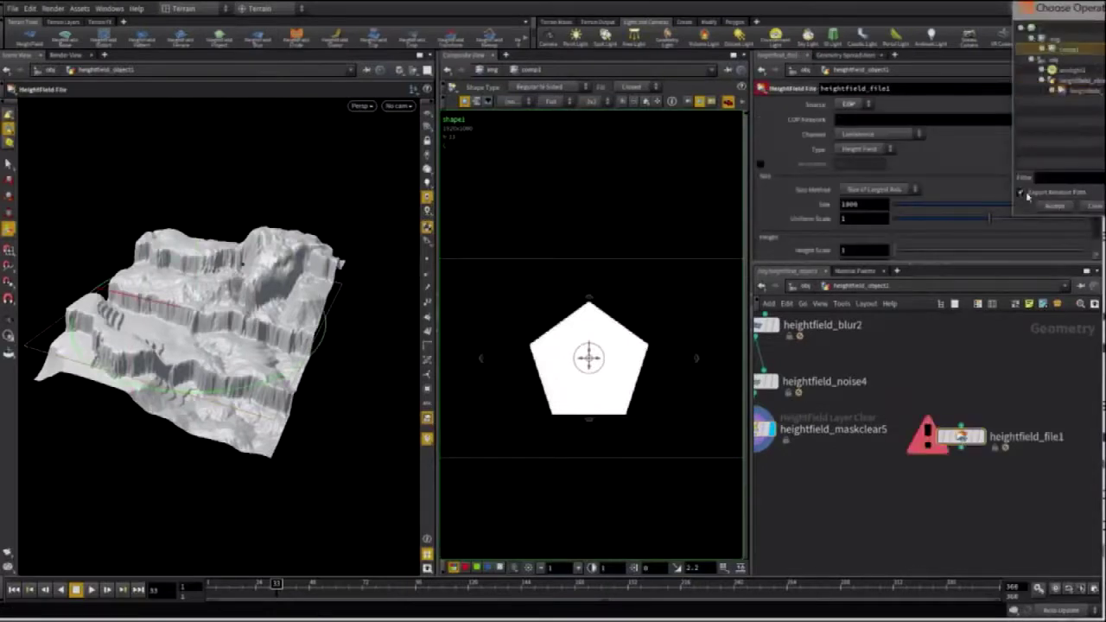
click(1054, 206)
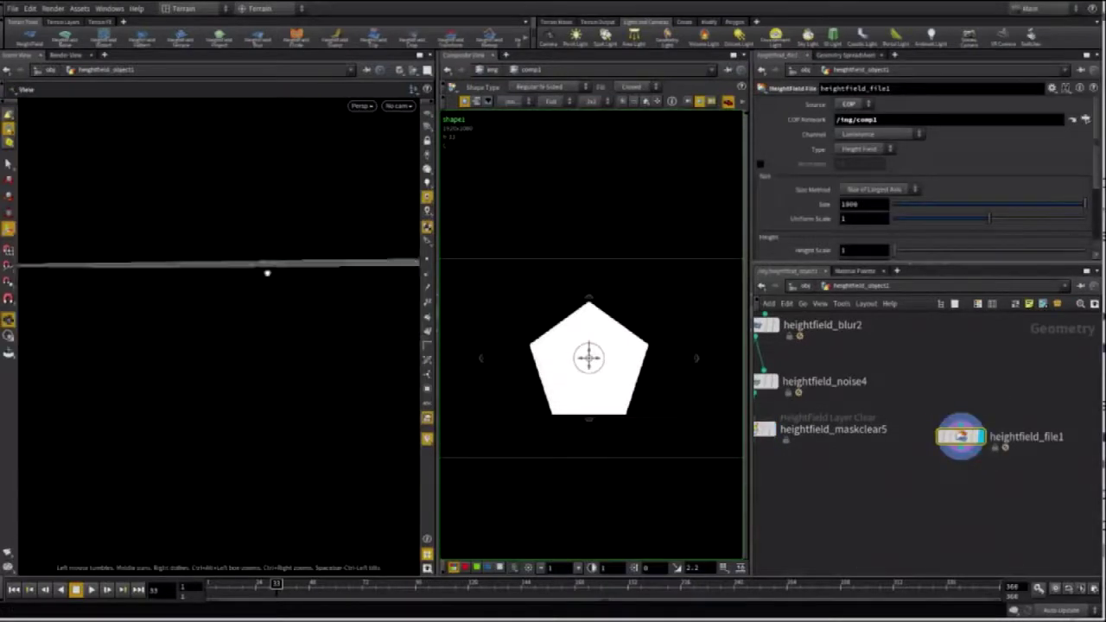
middle_drag(929, 253, 935, 253)
alt+drag(337, 234, 307, 256)
Change the number of sides of the Shape node in comp1 to 4
middle_drag(803, 351, 832, 363)
click(762, 286)
click(769, 105)
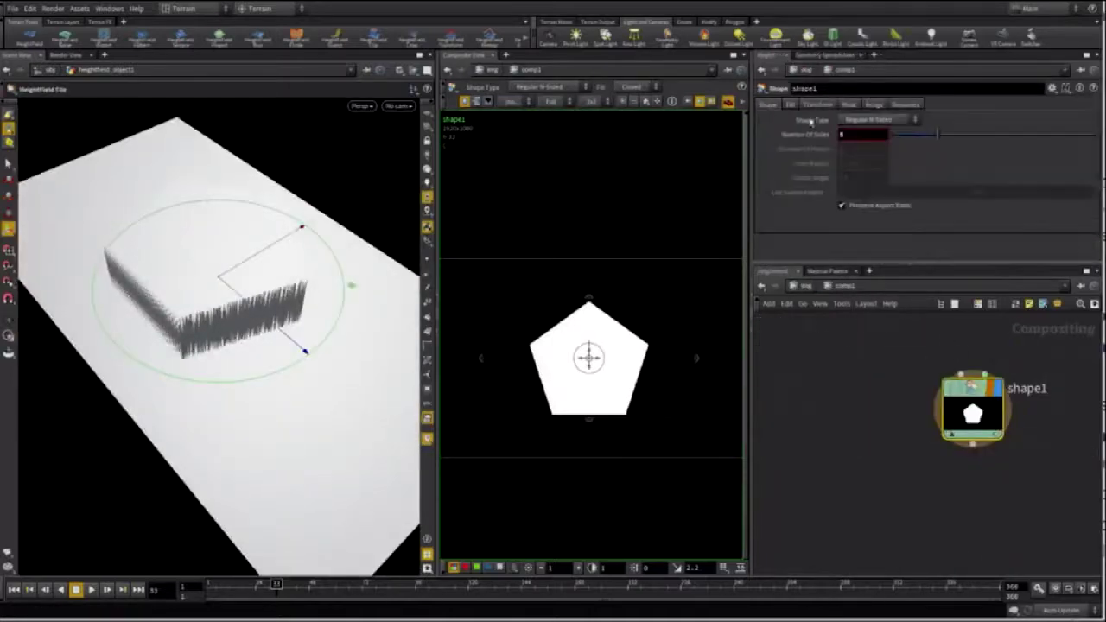
drag(950, 134, 907, 134)
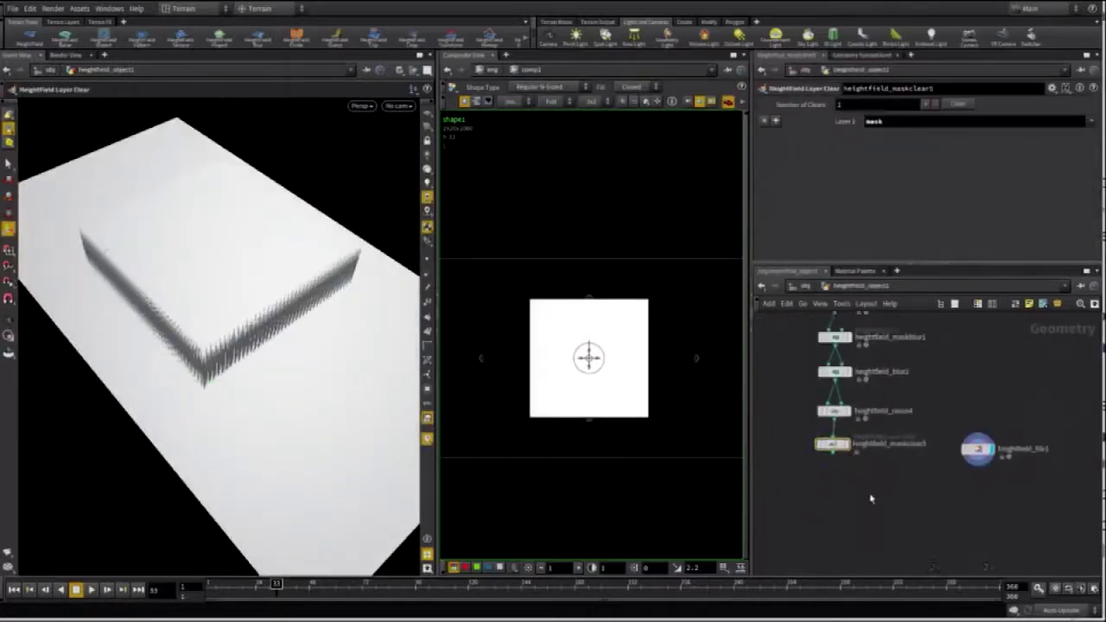
Combine the cleared terrain and the HeightField File in a HeightField Layer node and display it
key(Tab)
click(1012, 452)
drag(877, 487, 978, 459)
click(882, 493)
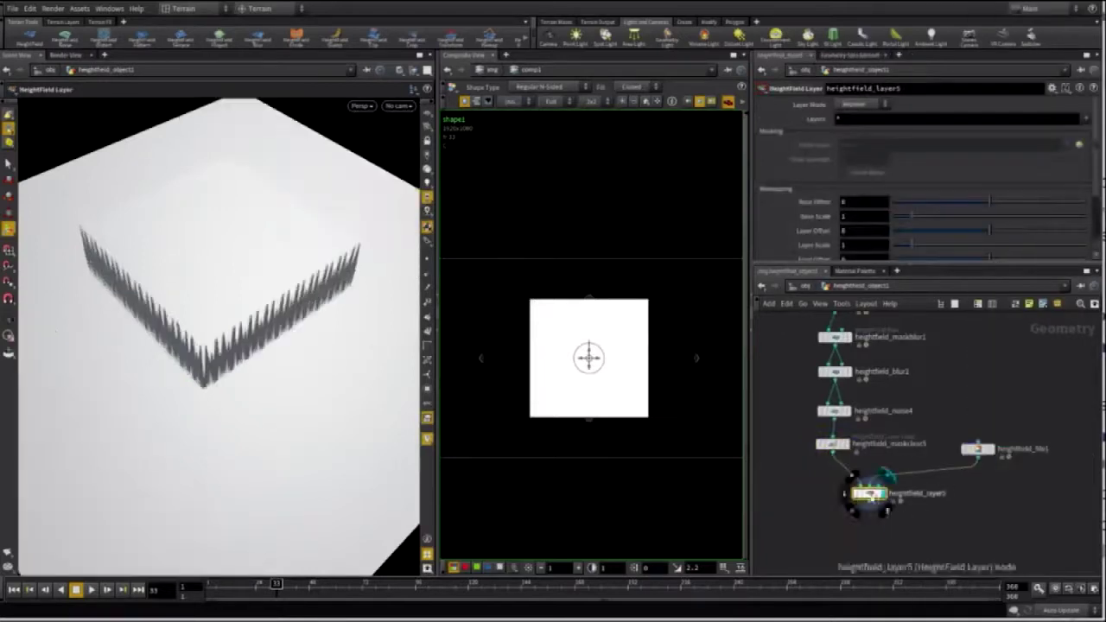
Try the Add mode on the HeightField Layer node and settle on Subtract to cut the square out of the terrain
alt+drag(242, 259, 368, 268)
click(861, 104)
click(852, 117)
click(855, 104)
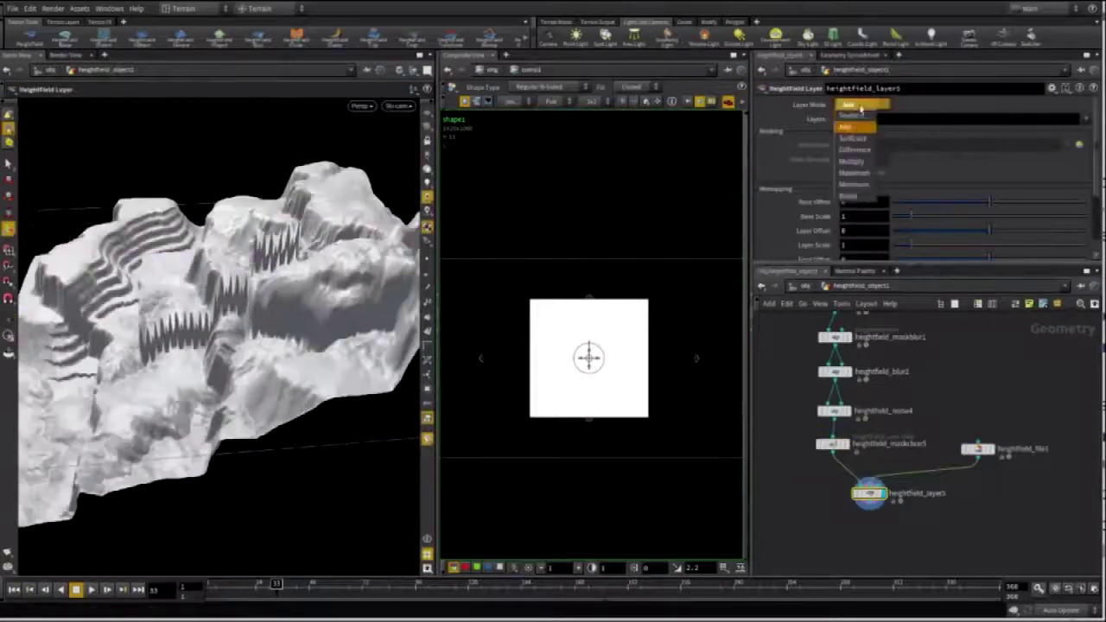
click(855, 138)
scroll(285, 285, up, 4)
alt+drag(285, 285, 486, 375)
Append a Blur with a size of about 87 to the square shape in comp1 and show its result on the terrain
key(1)
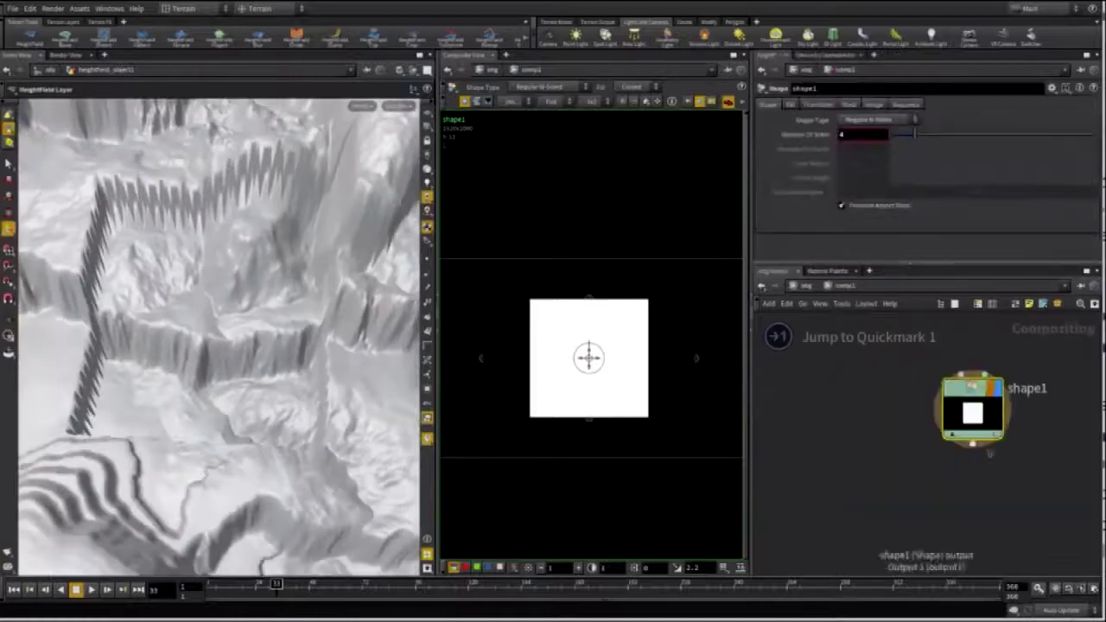
key(Return)
click(968, 506)
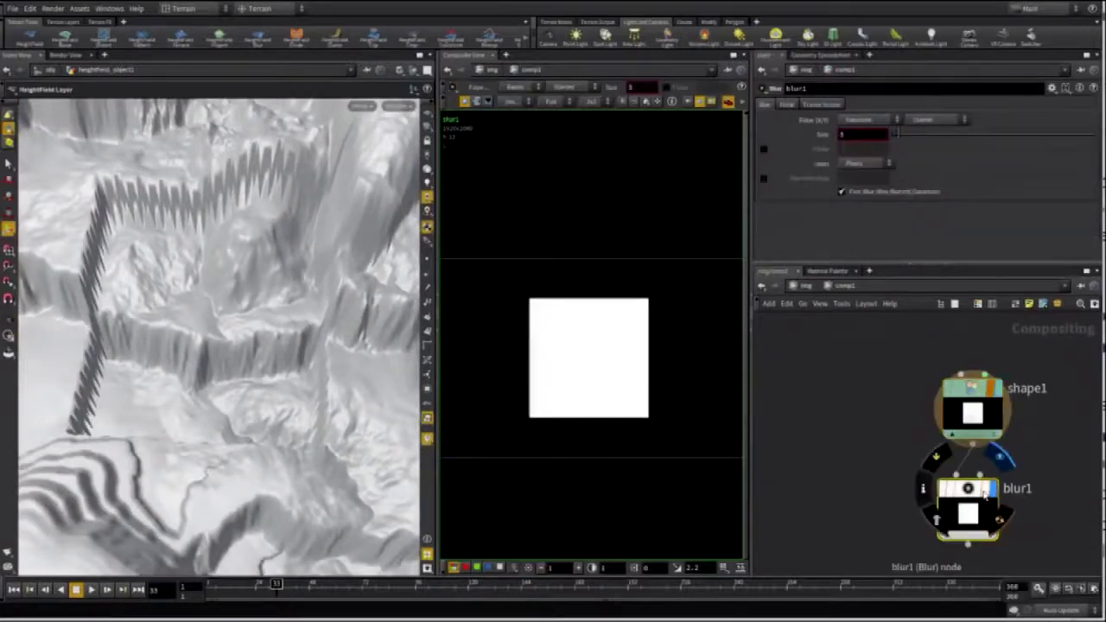
drag(958, 136, 1003, 135)
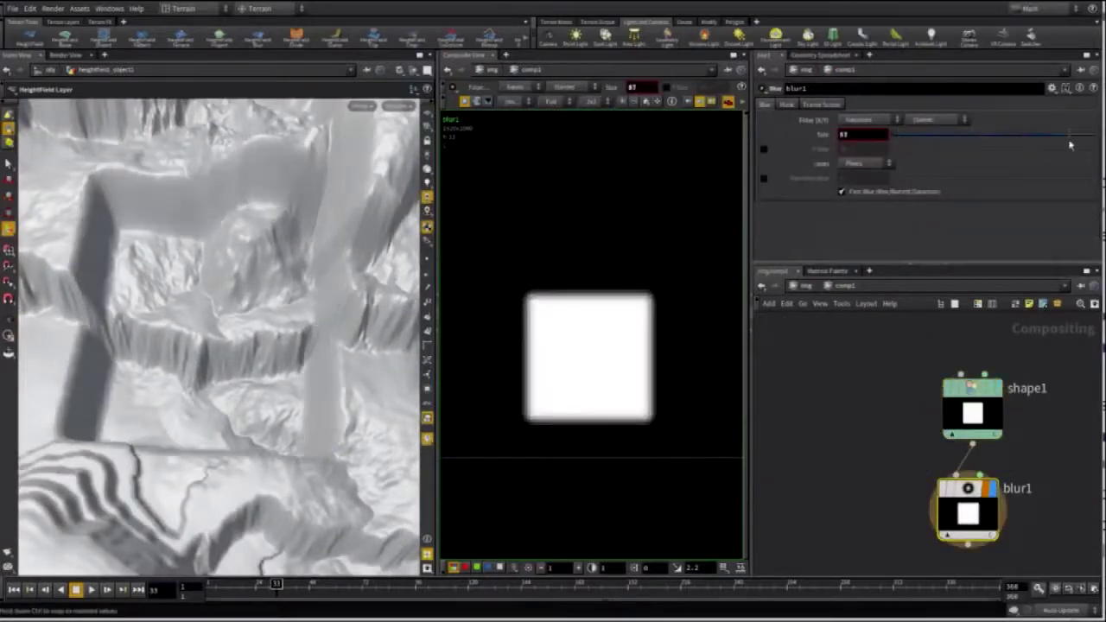
key(1)
key(2)
scroll(286, 298, down, 6)
alt+drag(277, 312, 280, 354)
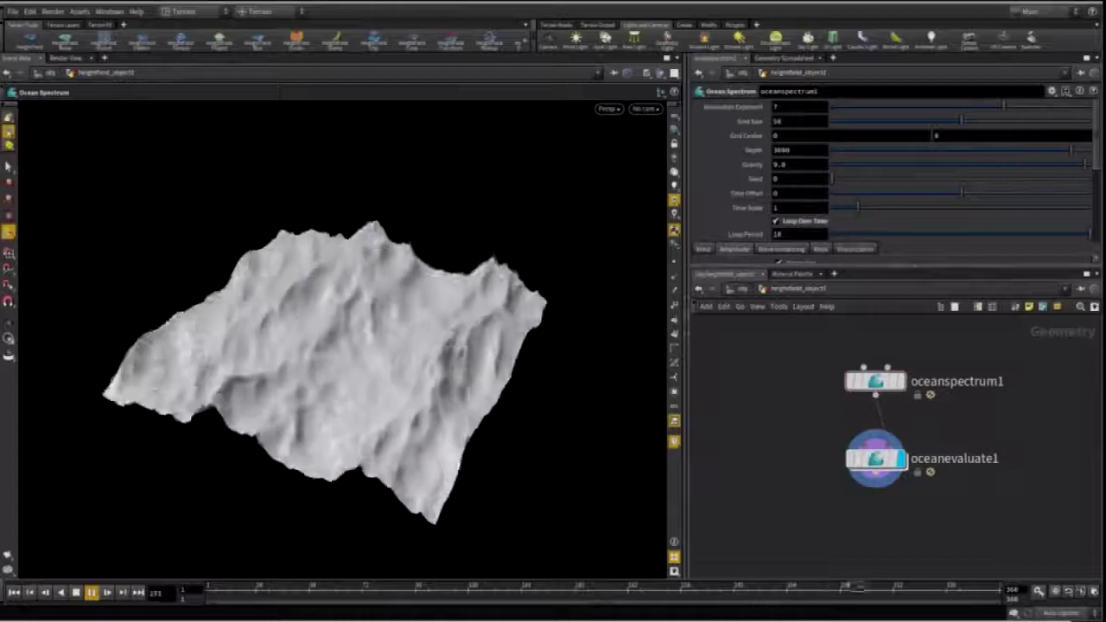
Enable the Height Field volume output on the Ocean Evaluate node and give it a finer division size
scroll(869, 521, up, 4)
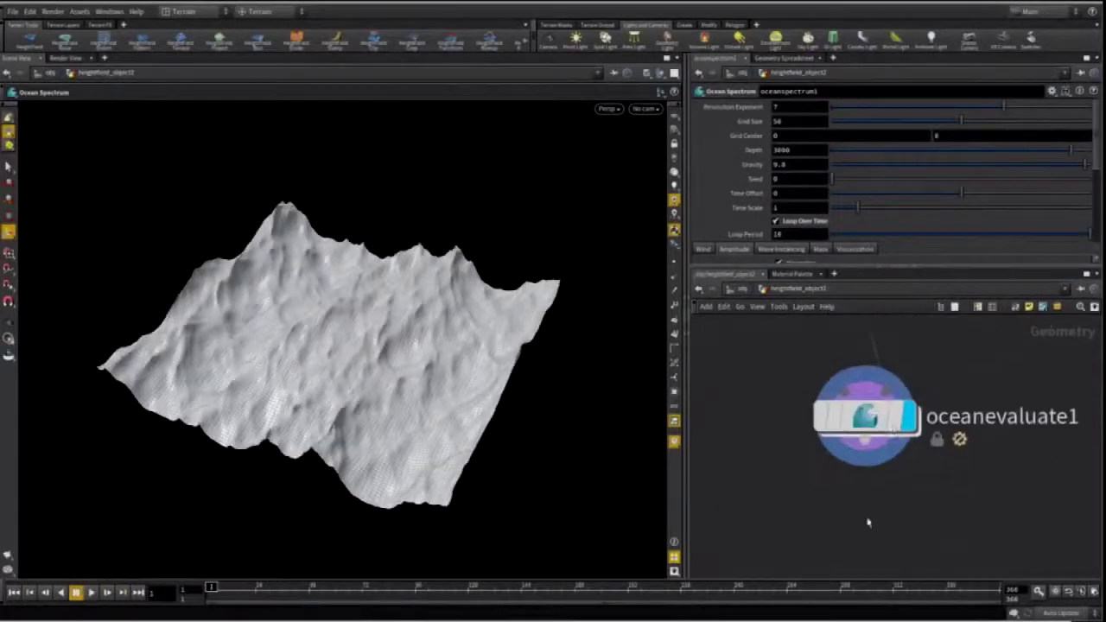
click(863, 372)
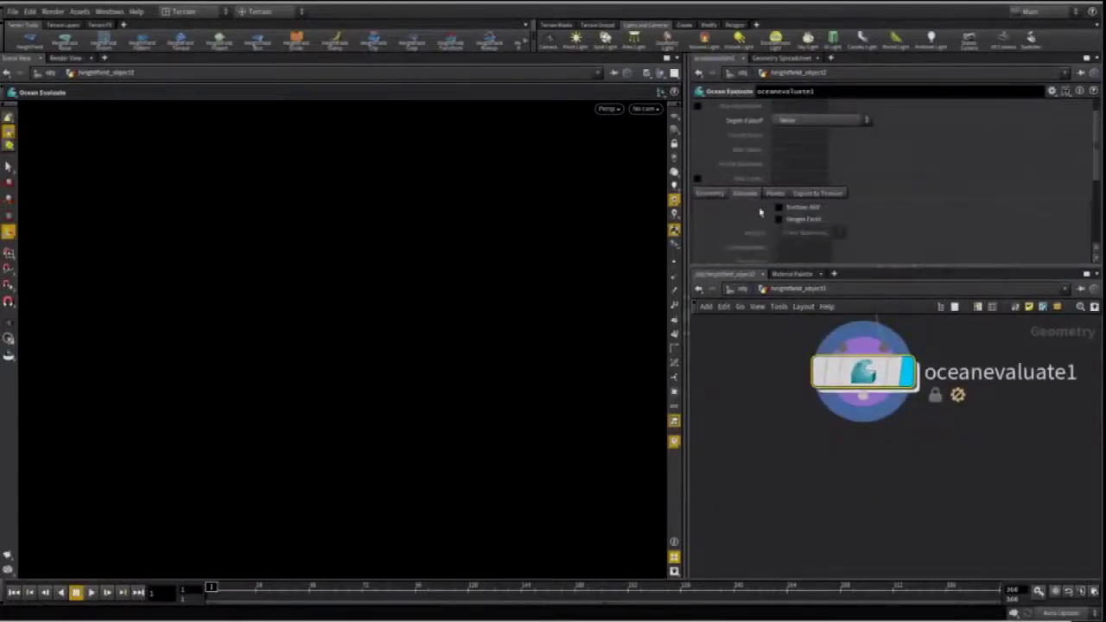
scroll(921, 149, down, 5)
scroll(383, 311, up, 5)
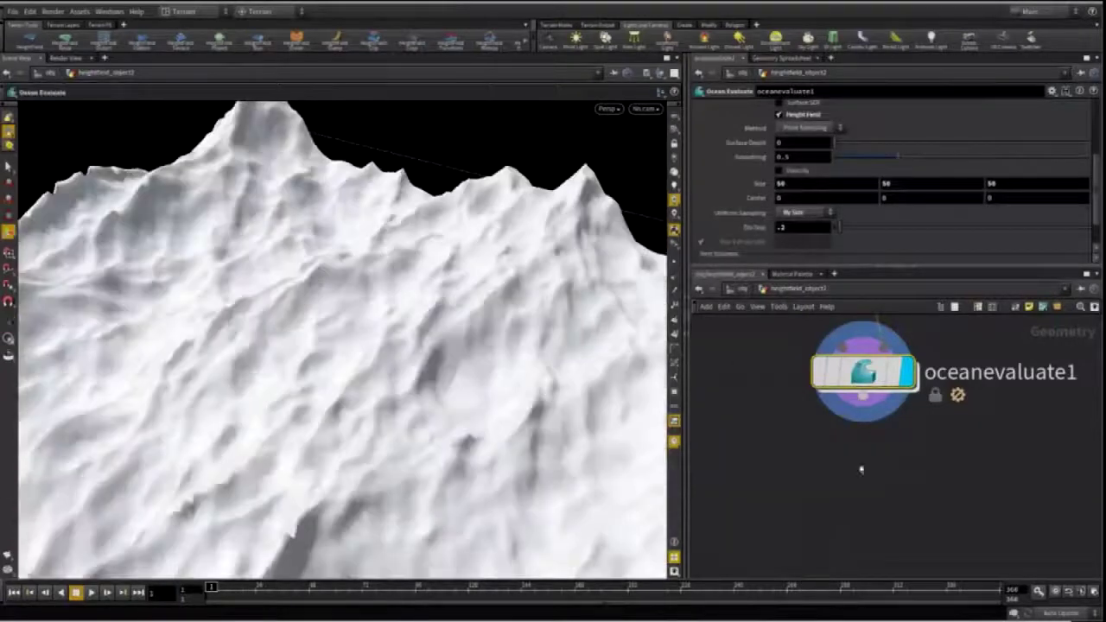
Append a HeightField Distort after the Ocean Evaluate node and display it
key(Tab)
text(distort)
key(Return)
click(865, 477)
click(909, 475)
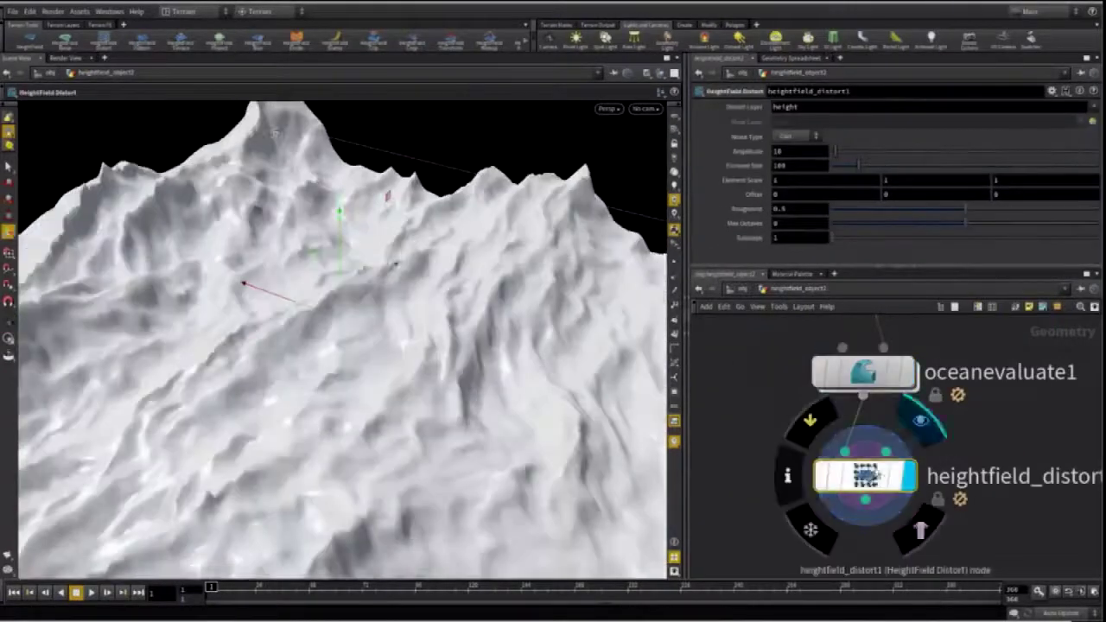
Set the HeightField Distort's amplitude to about 17 and its substeps to 10
alt+drag(328, 303, 389, 345)
scroll(380, 337, down, 5)
mouse_move(852, 154)
mouse_down()
mouse_move(861, 156)
mouse_move(841, 155)
mouse_up()
drag(851, 240, 1009, 250)
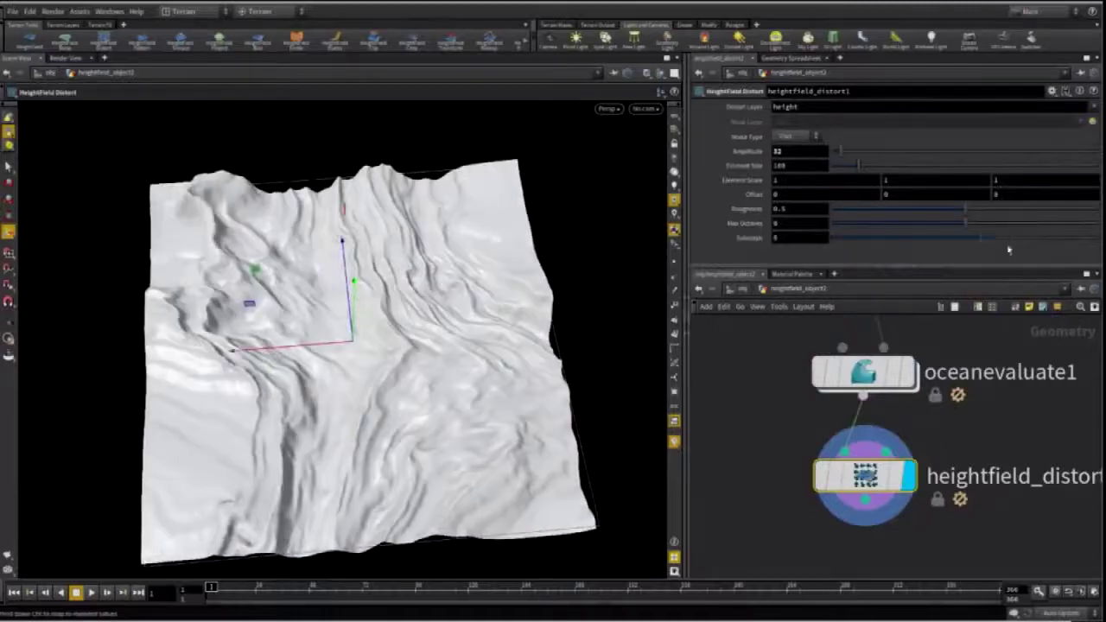
drag(839, 156, 838, 156)
alt+drag(402, 281, 433, 203)
scroll(363, 186, up, 4)
Append a HeightField Noise after the distort node and display it
middle_drag(828, 528, 803, 419)
click(840, 392)
key(Tab)
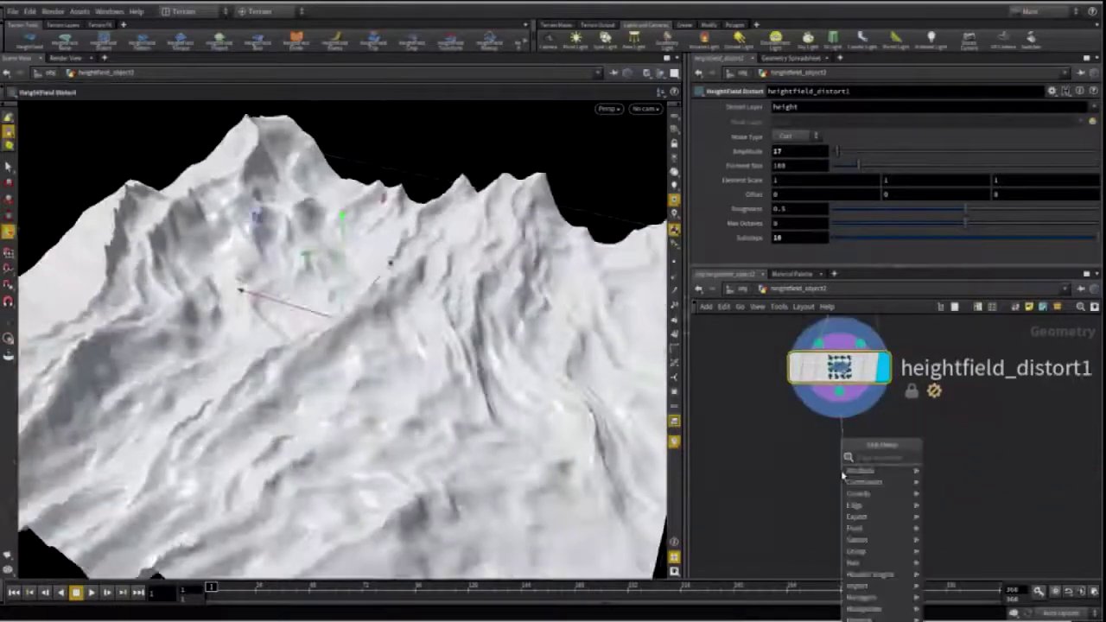
key(Return)
click(843, 472)
click(889, 469)
Reduce the HeightField Noise to an amplitude of about 1.94 and an element size of about 1 for fine detail
alt+drag(519, 346, 553, 216)
drag(884, 163, 834, 177)
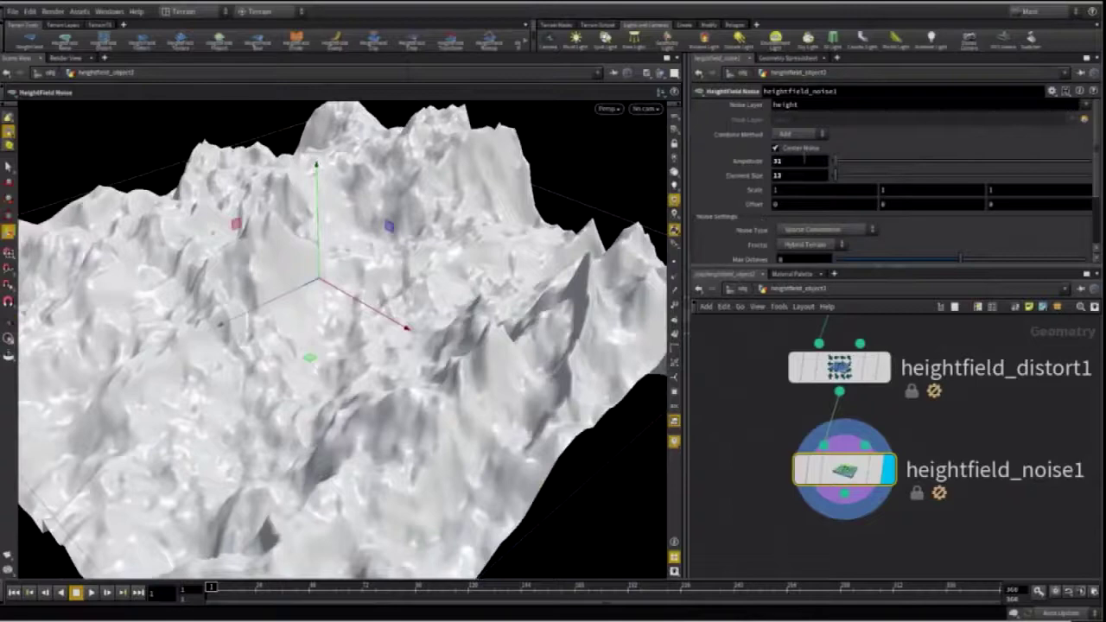
middle_drag(803, 161, 785, 185)
scroll(911, 530, down, 5)
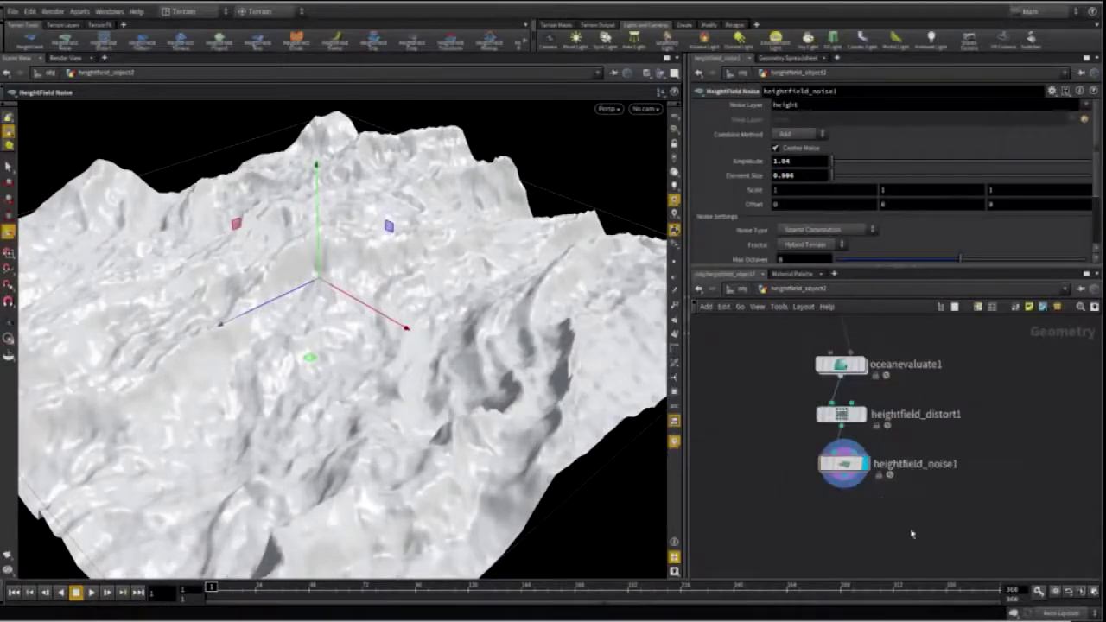
alt+drag(449, 320, 484, 302)
Append a Convert HeightField after the noise node and check the resulting polygon mesh in wireframe
middle_drag(811, 502, 805, 479)
drag(836, 448, 837, 449)
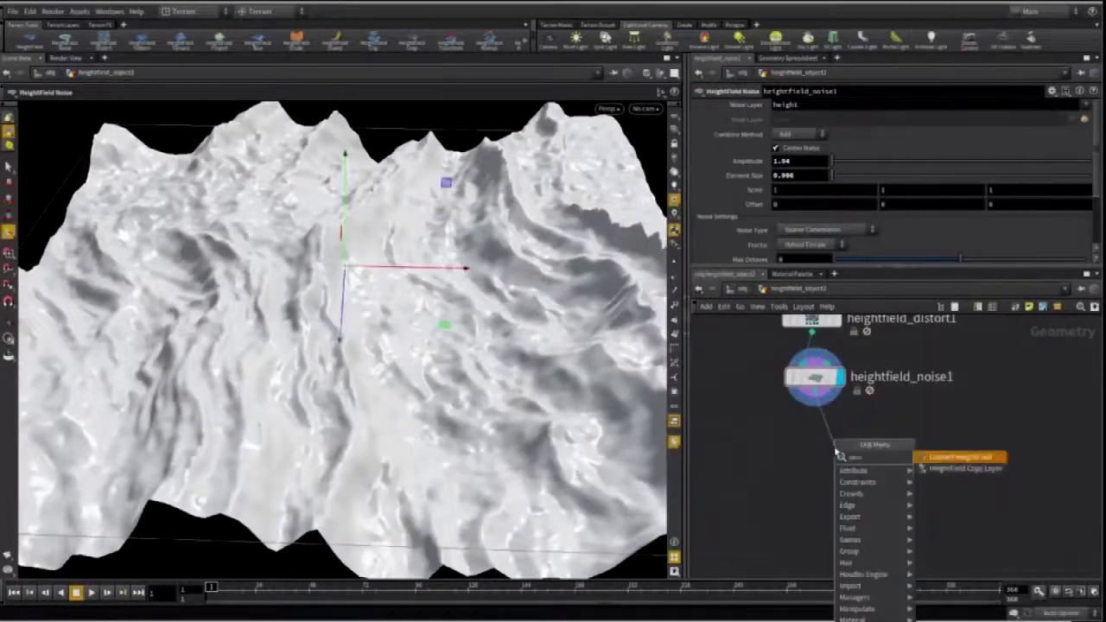
click(955, 457)
key(shift+w)
mouse_move(406, 303)
alt+mouse_down()
mouse_move(346, 343)
mouse_move(406, 298)
alt+mouse_up()
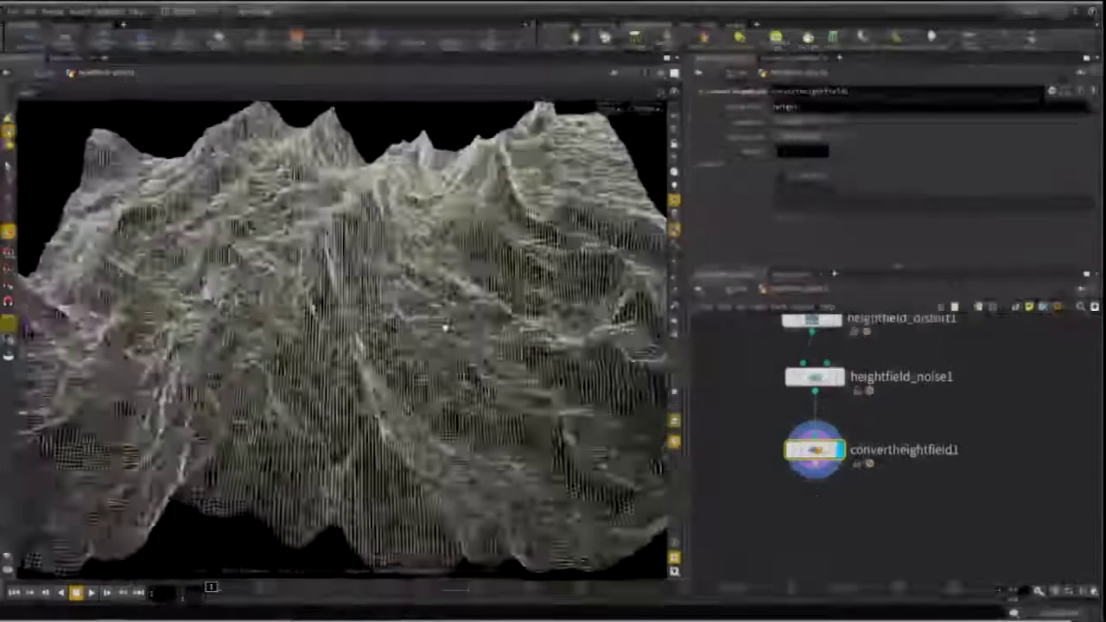
key(shift+w)
Add a Torus node beside the converted terrain and set its uniform scale to 6
middle_drag(1003, 465, 927, 453)
key(Tab)
text(torus)
key(Return)
click(927, 453)
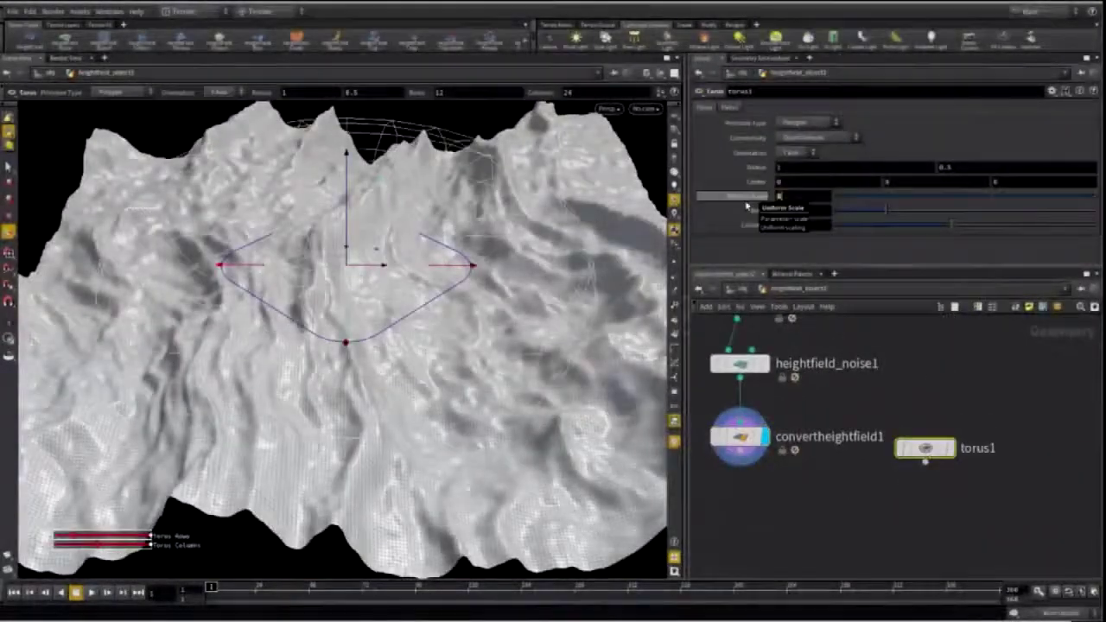
Display the torus with the converted terrain as a template and move it partly into the slope, at about X -2.2
click(951, 448)
click(758, 437)
alt+drag(372, 259, 377, 285)
scroll(377, 285, up, 3)
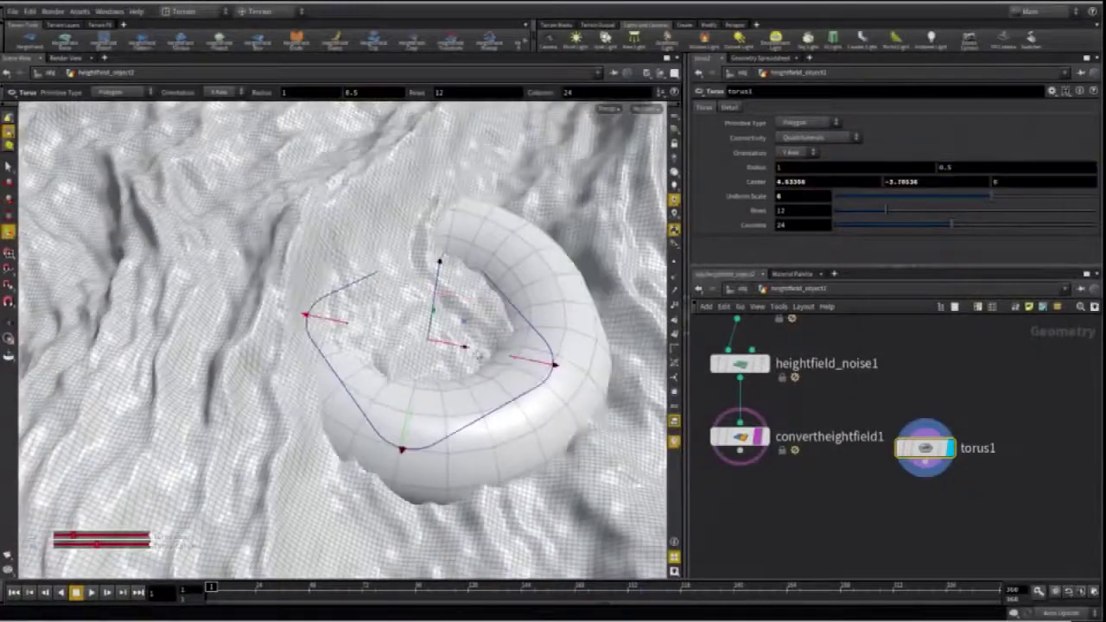
drag(325, 356, 318, 354)
Subtract the torus from the converted terrain with a Boolean node and display the result
middle_drag(784, 521, 842, 417)
click(800, 345)
key(Tab)
text(bool)
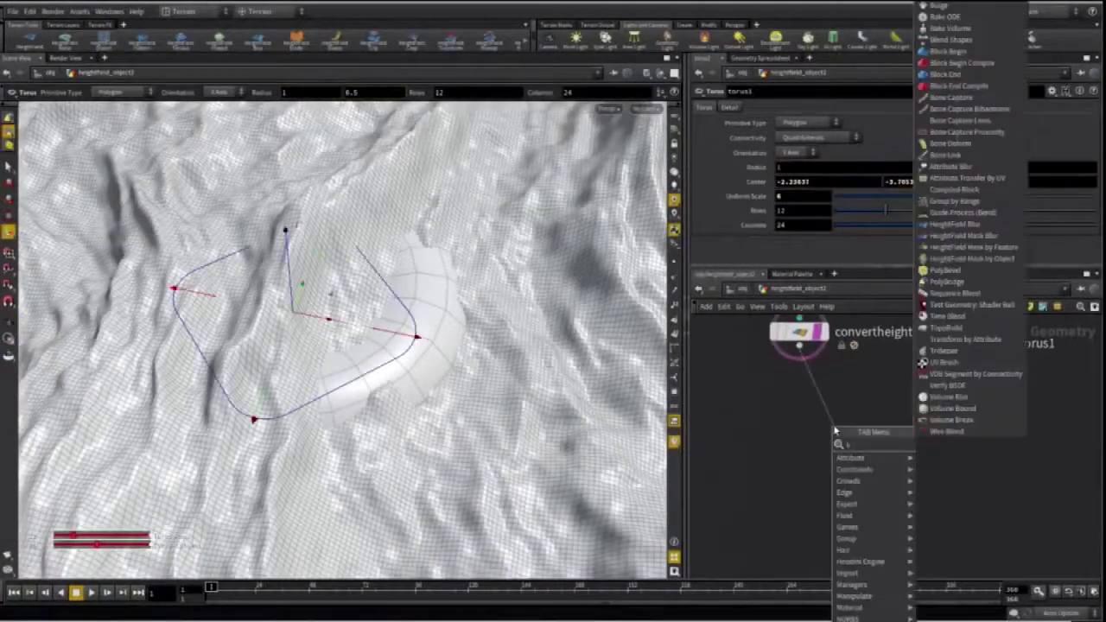
key(Return)
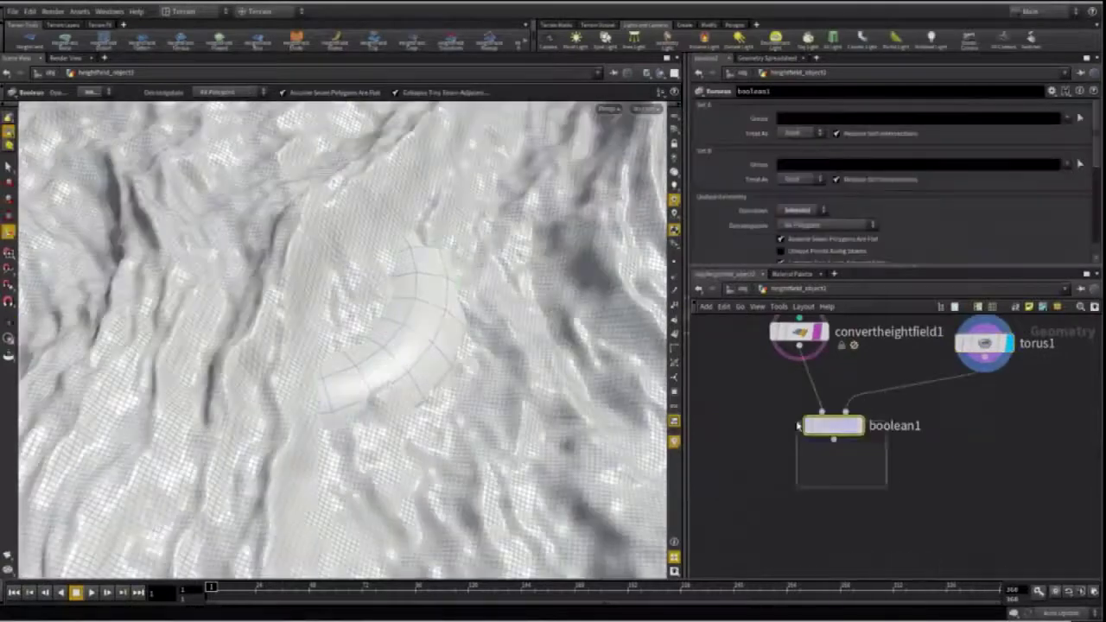
drag(985, 355, 864, 429)
click(879, 443)
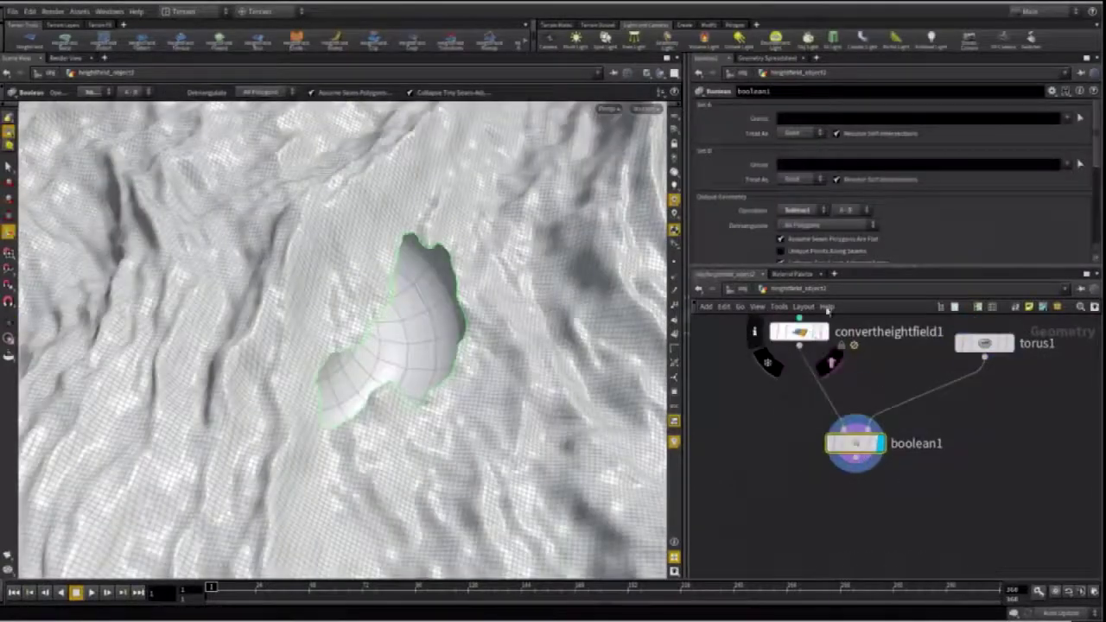
Examine the carved cavity up close and open the torus node's parameters
scroll(353, 300, up, 5)
scroll(352, 299, up, 5)
alt+drag(516, 326, 371, 301)
scroll(371, 301, down, 3)
click(984, 344)
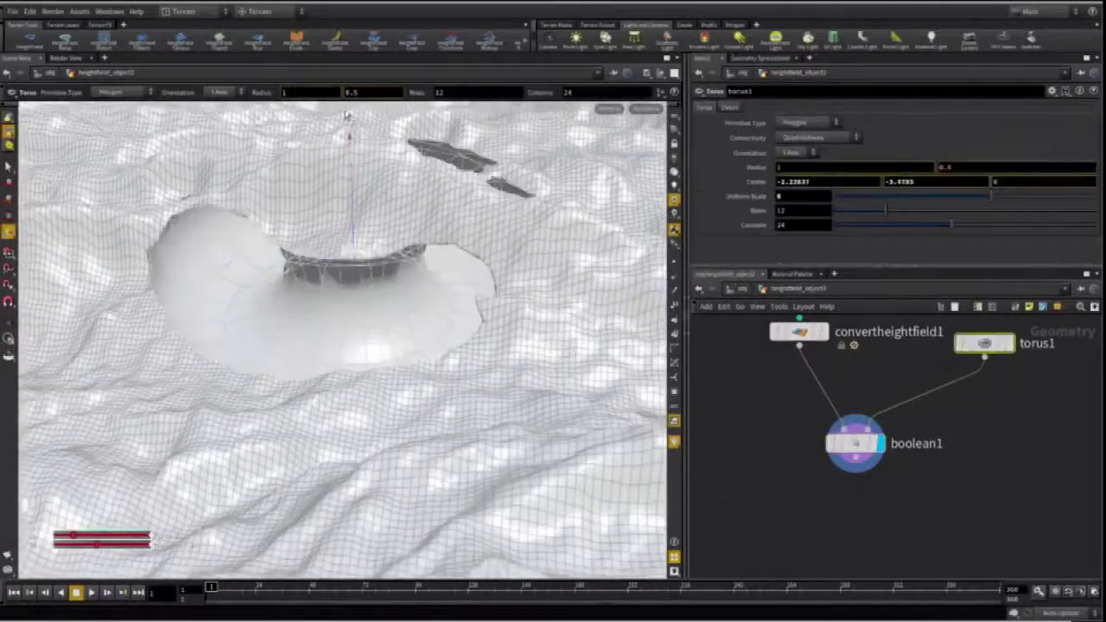